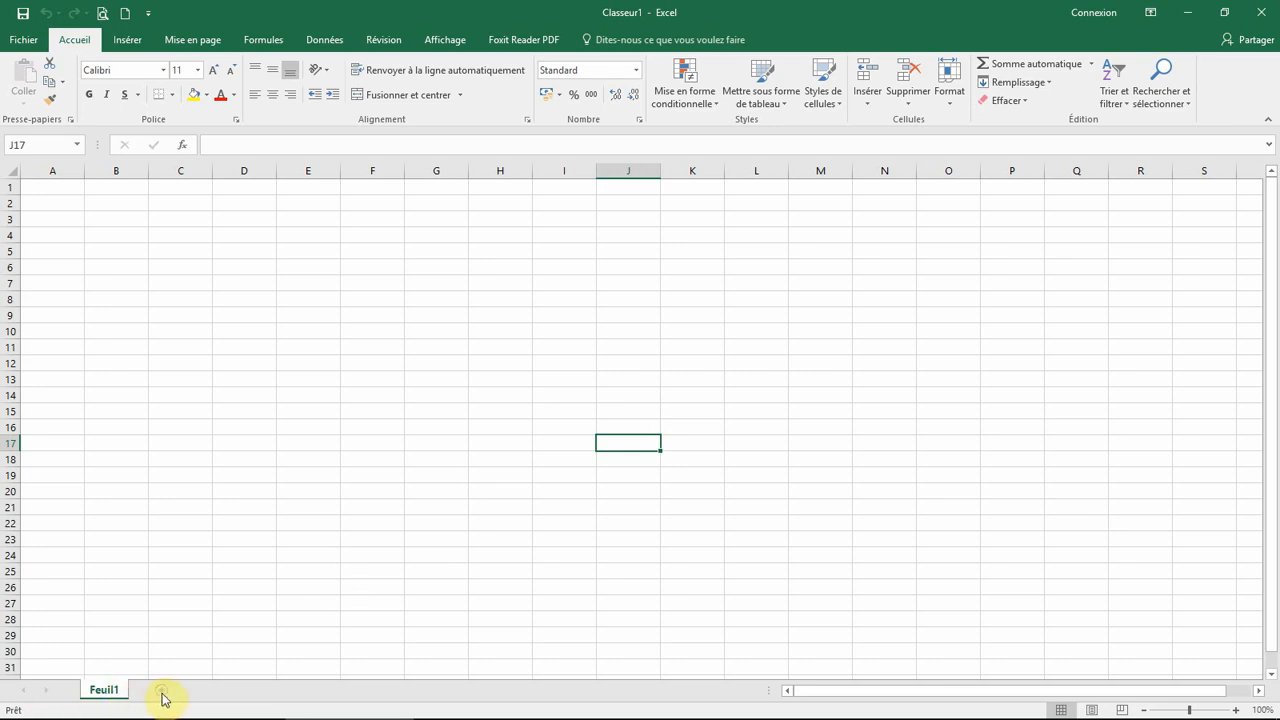
# Add six new blank worksheets after Feuil1.
pyautogui.click(163, 694)
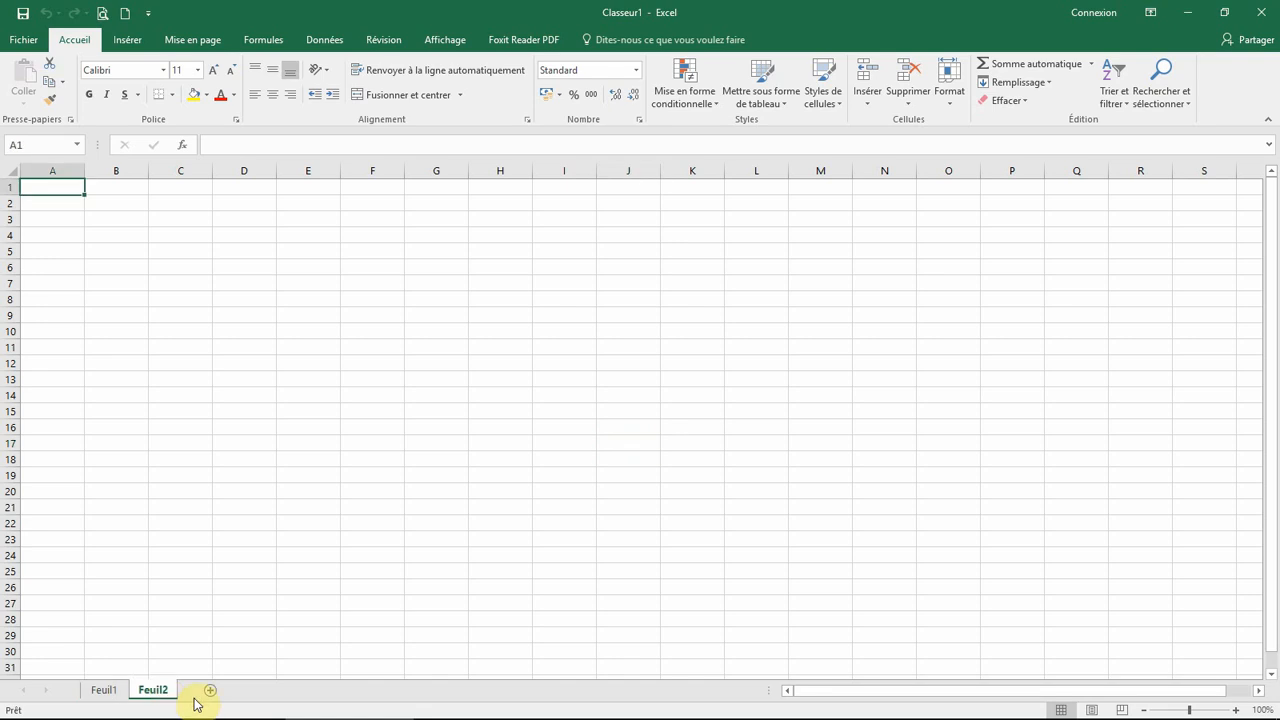
pyautogui.click(209, 692)
pyautogui.click(255, 695)
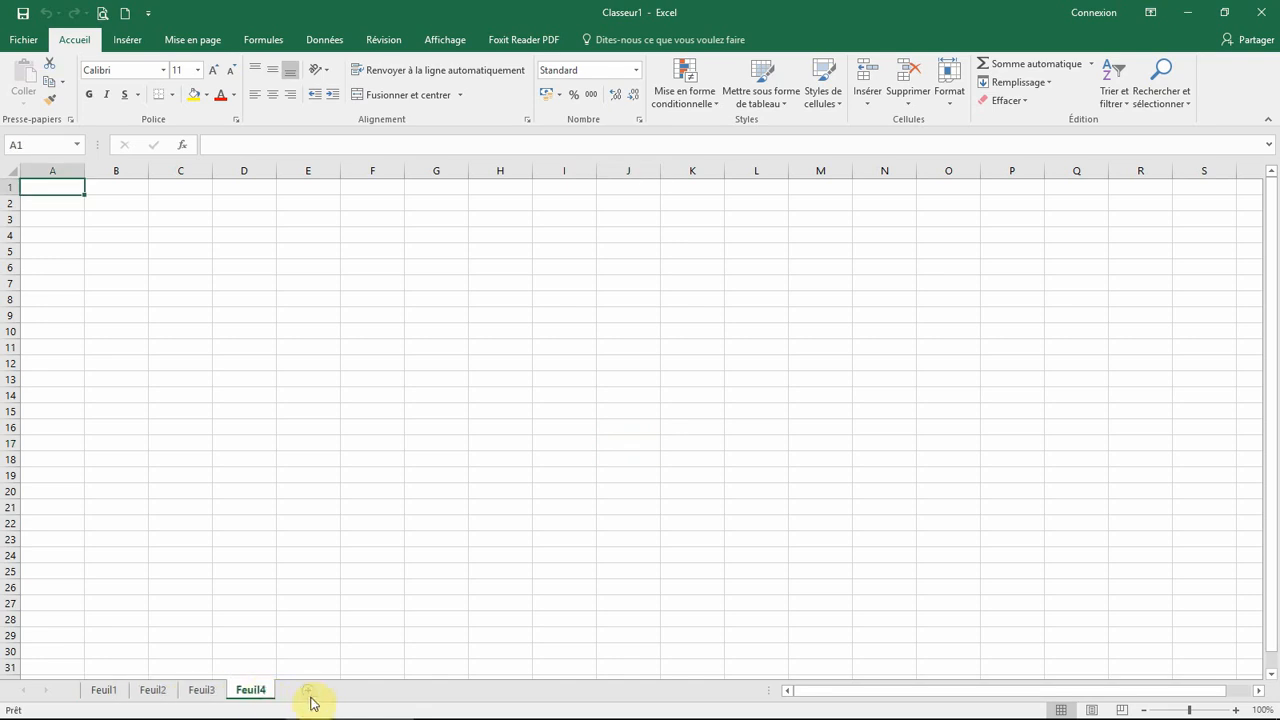
pyautogui.click(306, 694)
pyautogui.click(363, 693)
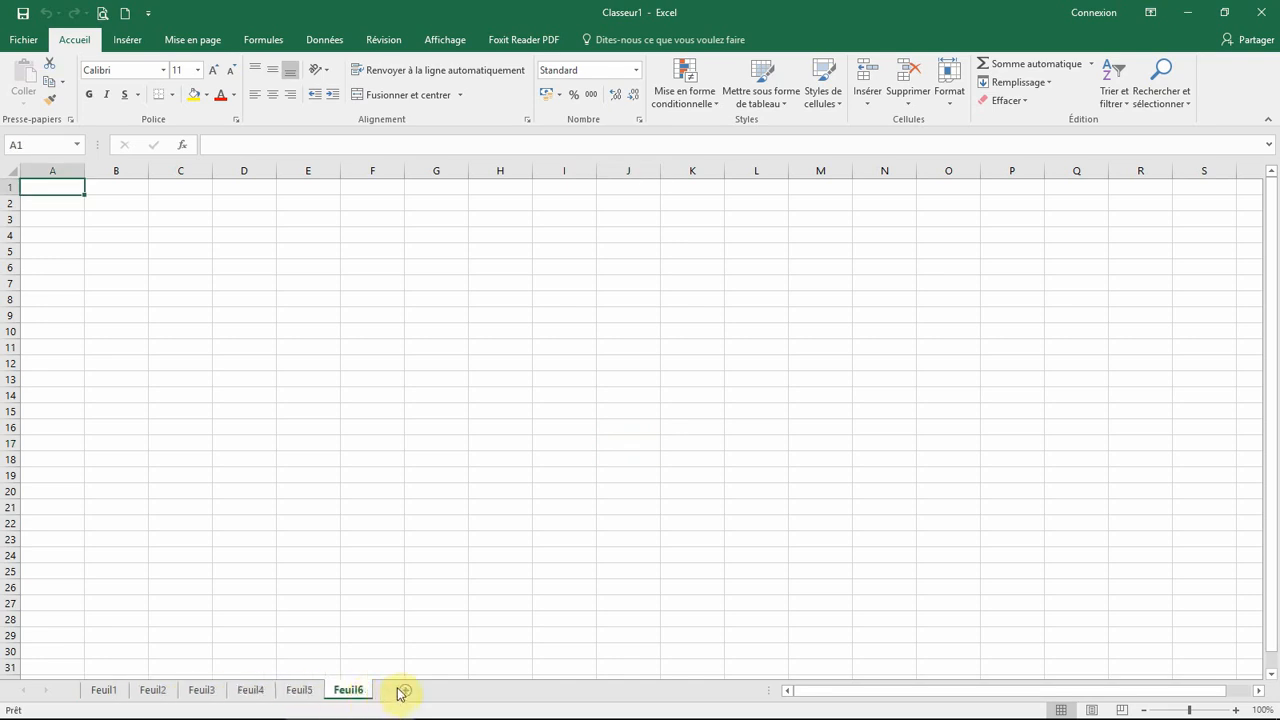
pyautogui.click(406, 690)
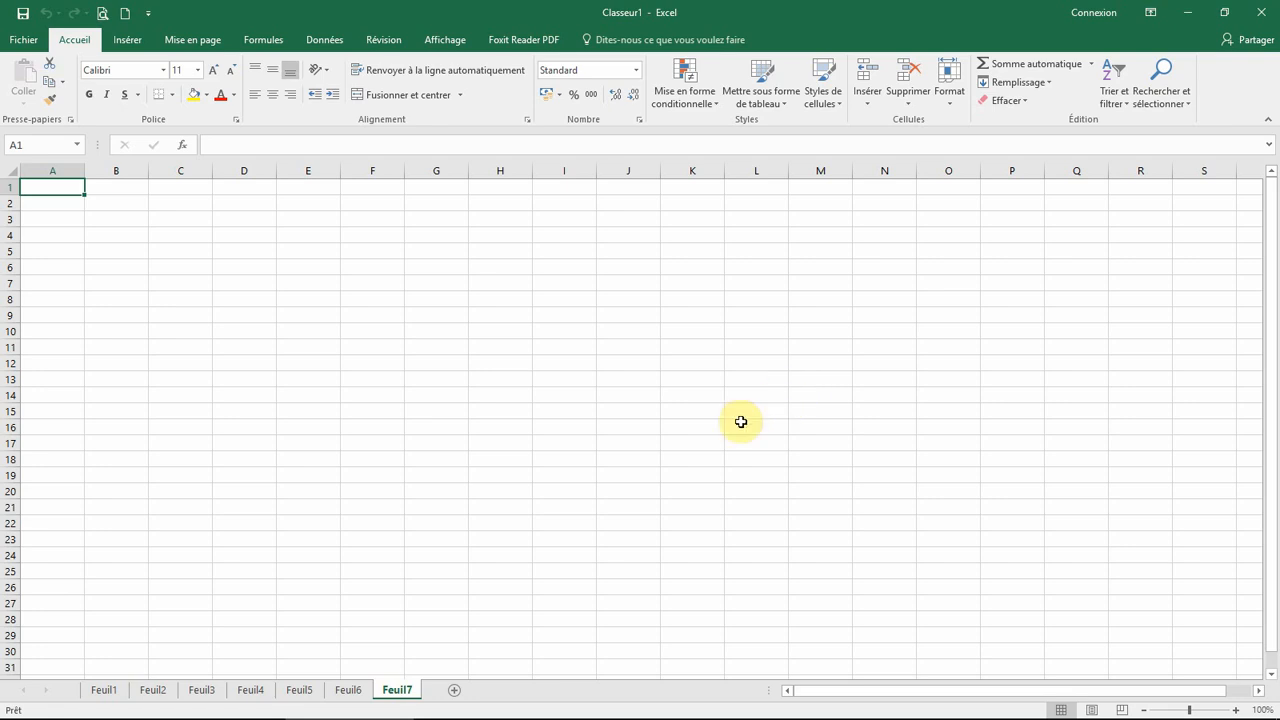
# Rename the worksheet Feuil3 as Mars.
pyautogui.click(108, 692)
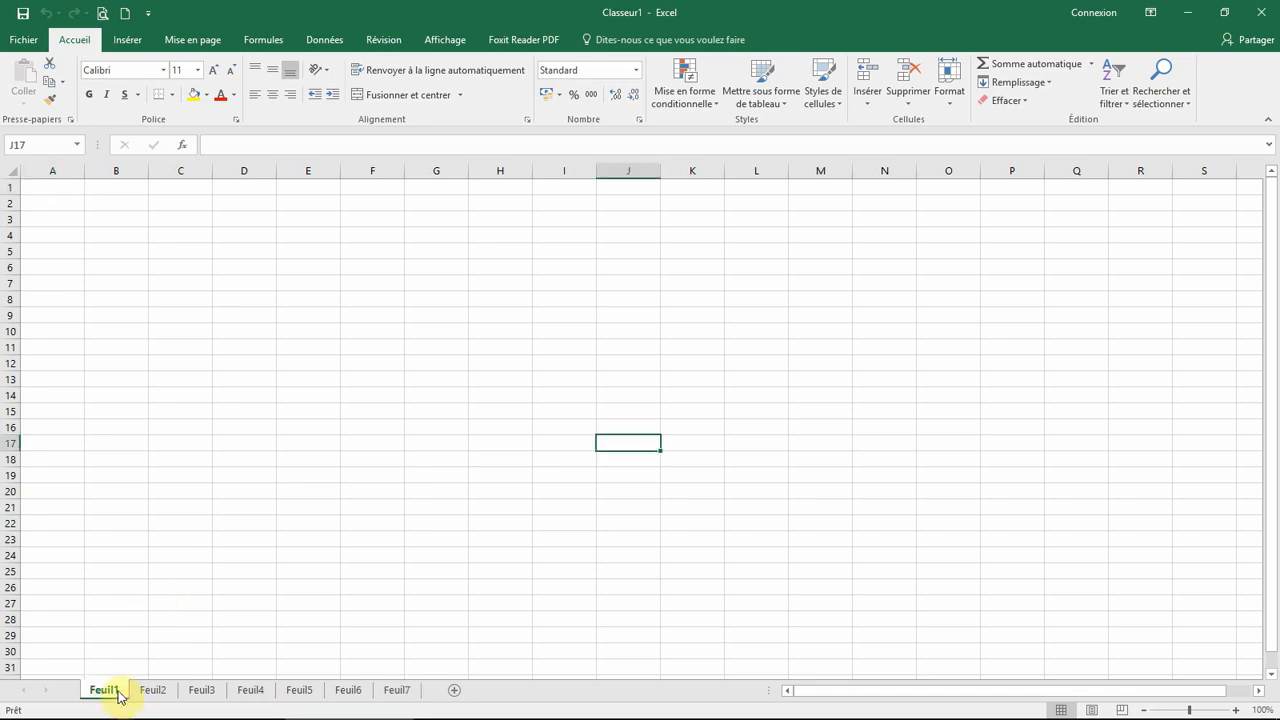
pyautogui.click(201, 692)
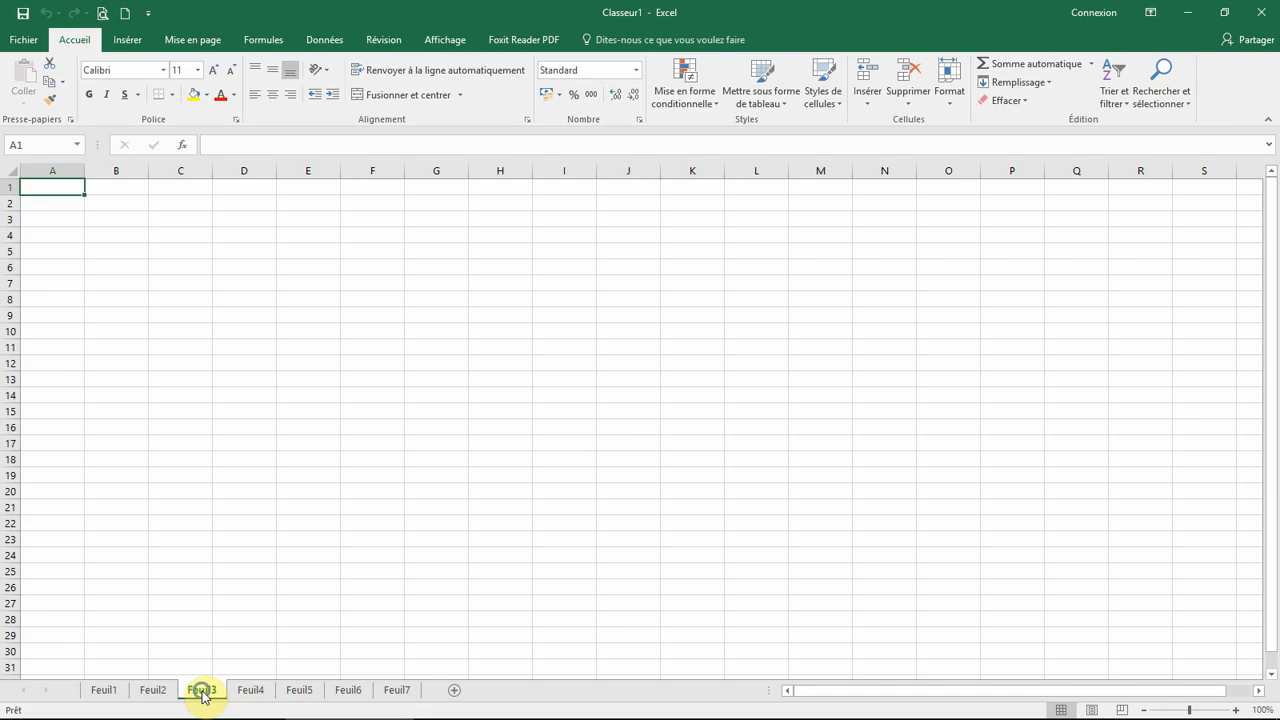
pyautogui.rightClick(201, 692)
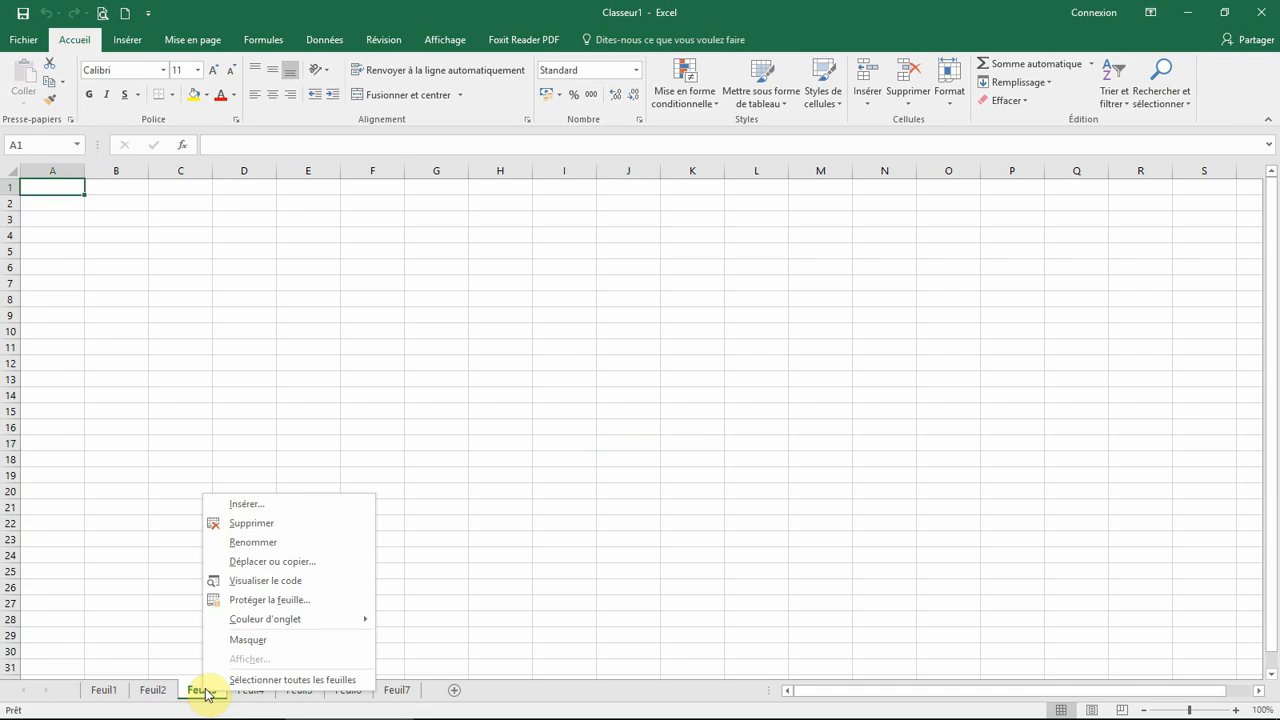
pyautogui.click(268, 541)
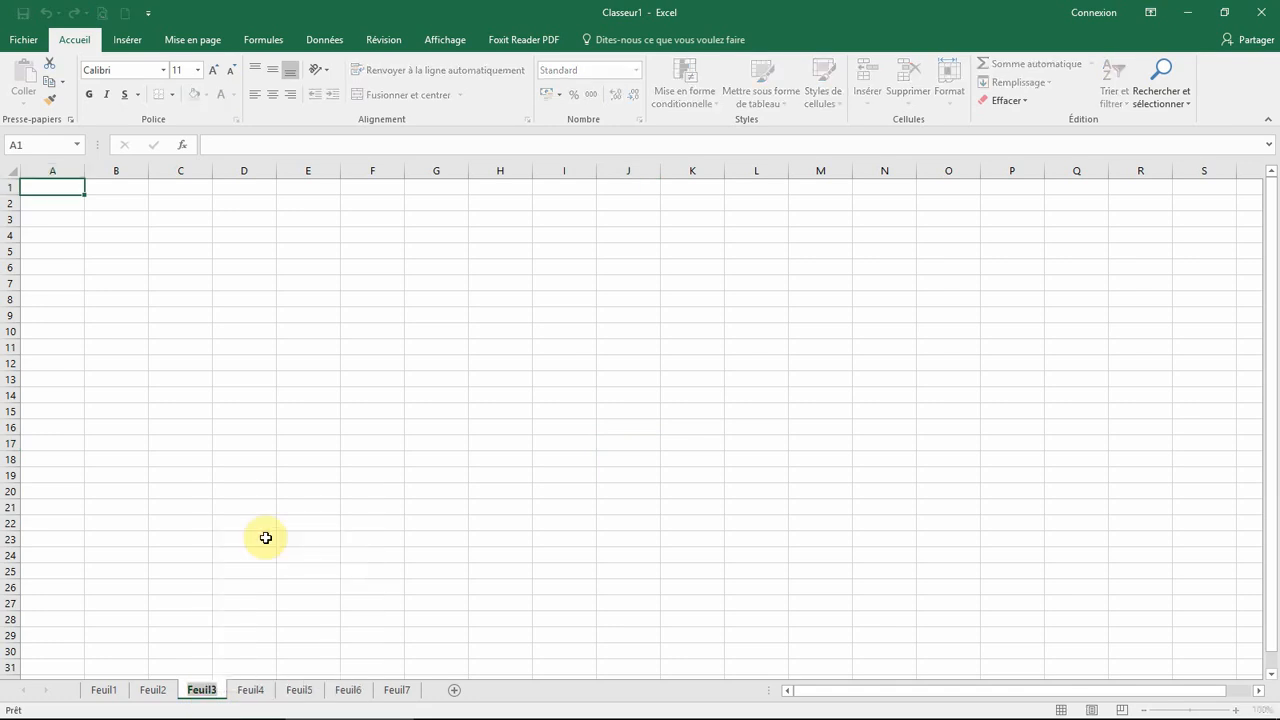
pyautogui.write('Mars')
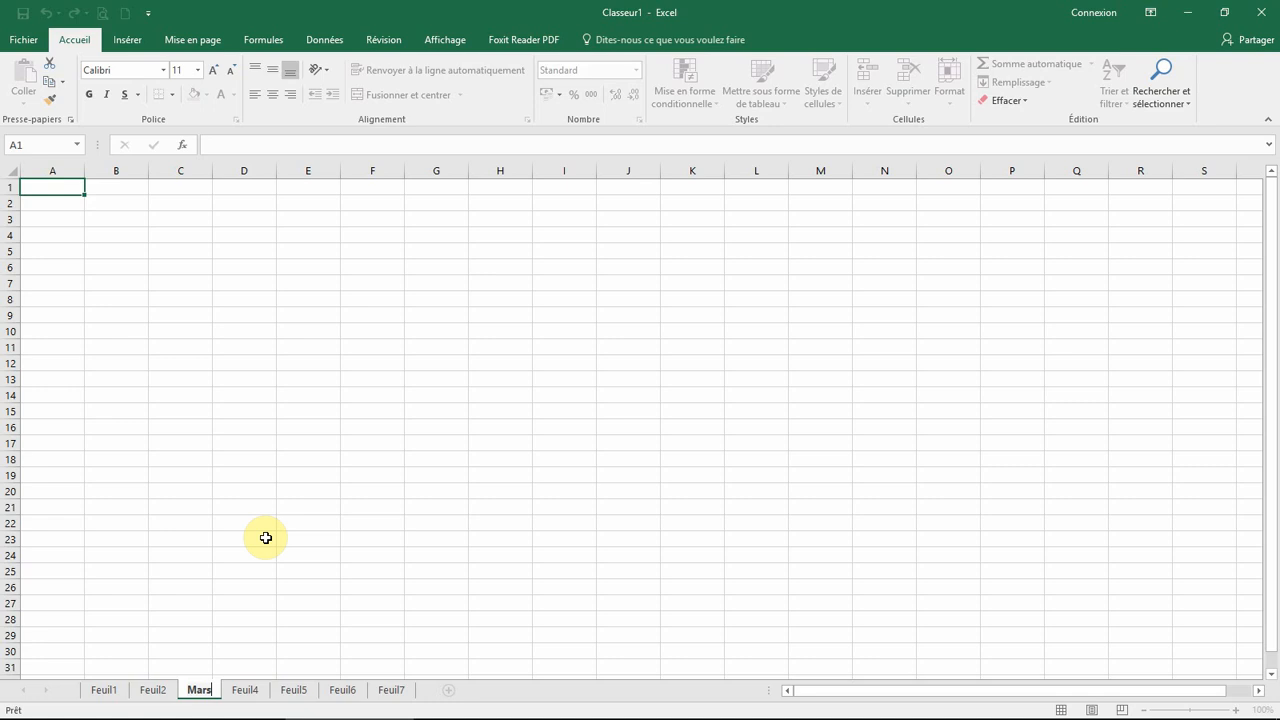
pyautogui.press('Return')
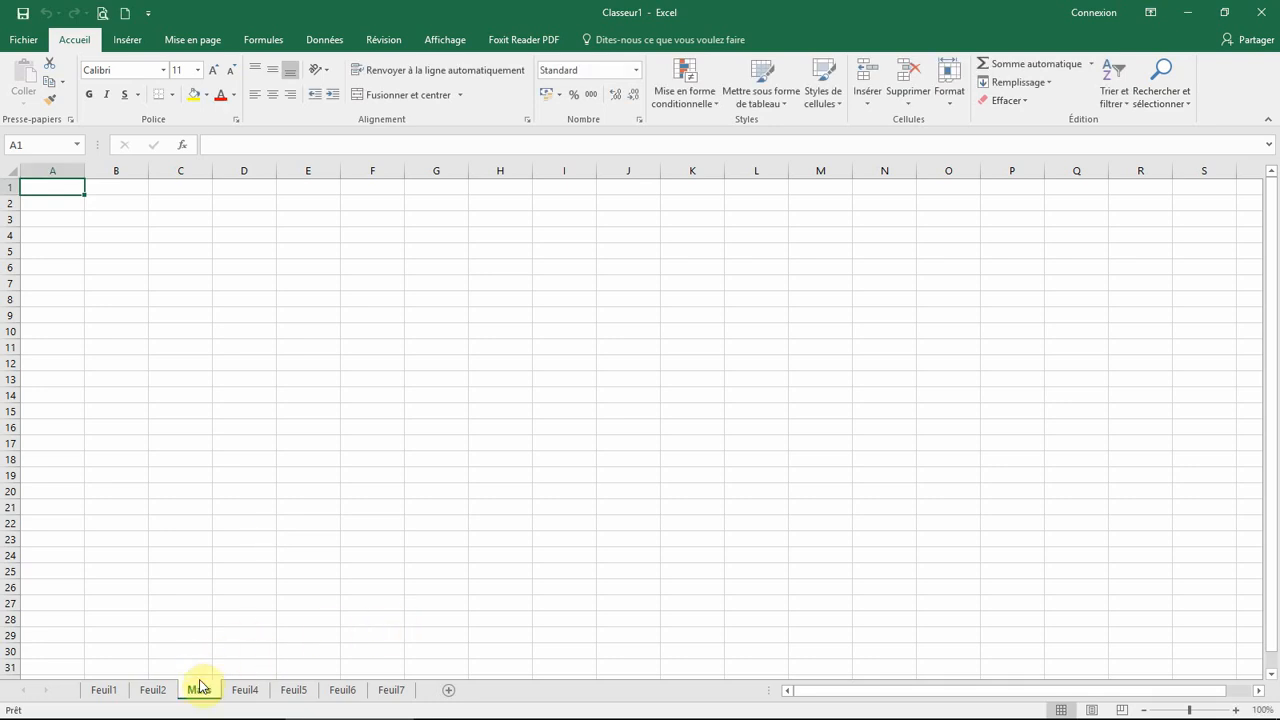
# Move the Mars worksheet to the first position, ahead of Feuil1.
pyautogui.moveTo(200, 694); pyautogui.dragTo(80, 695)
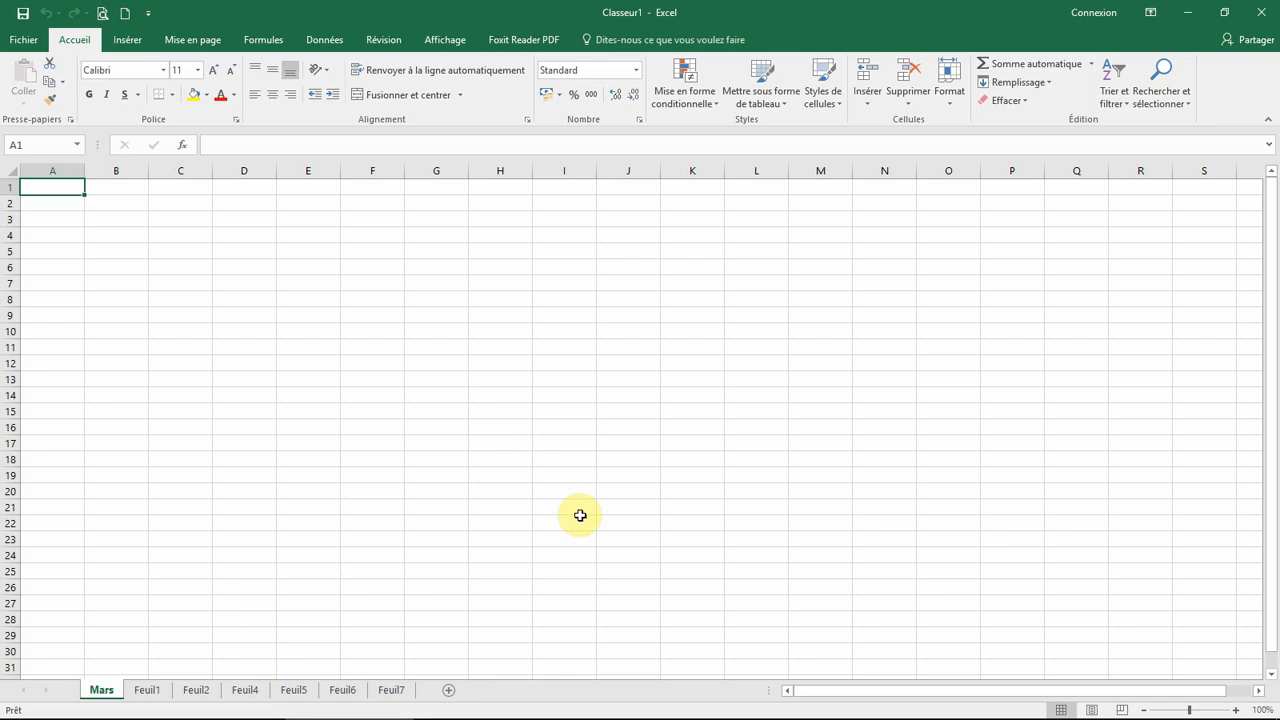
pyautogui.rightClick(106, 690)
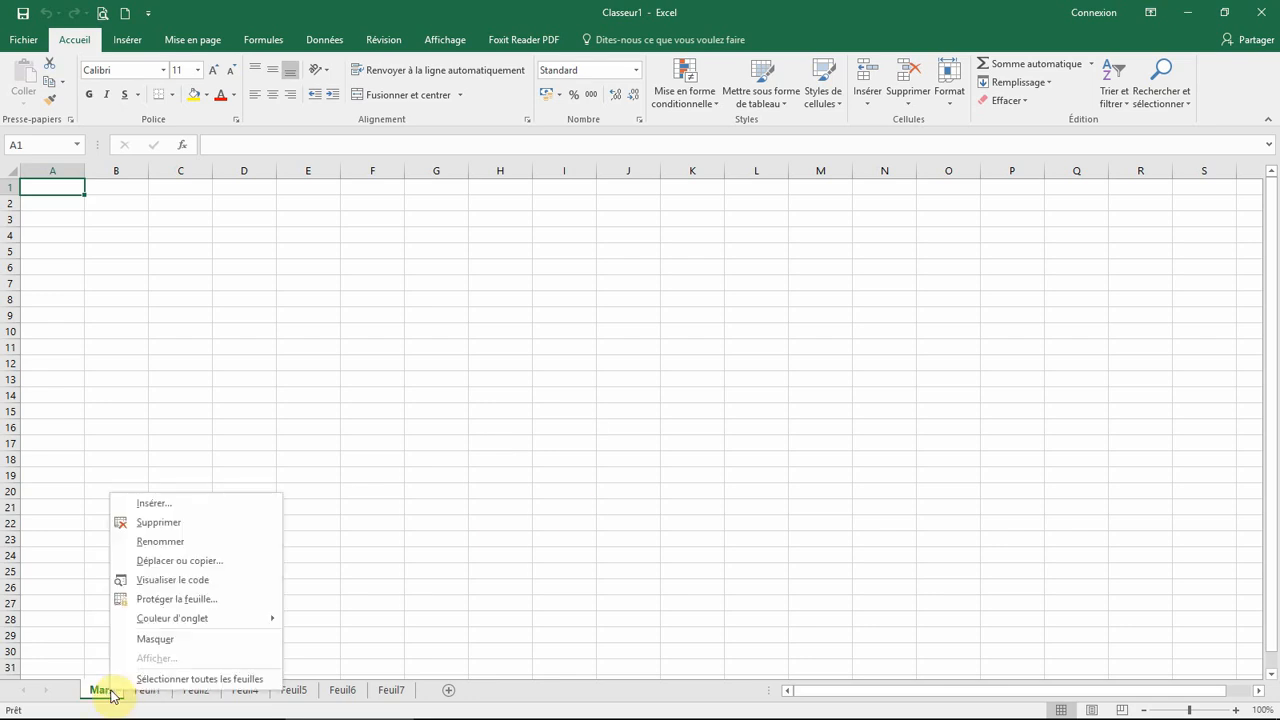
pyautogui.click(494, 476)
# Enter Lundi in cell D5 of the Mars sheet and autofill the weekday series down to D22.
pyautogui.click(337, 264)
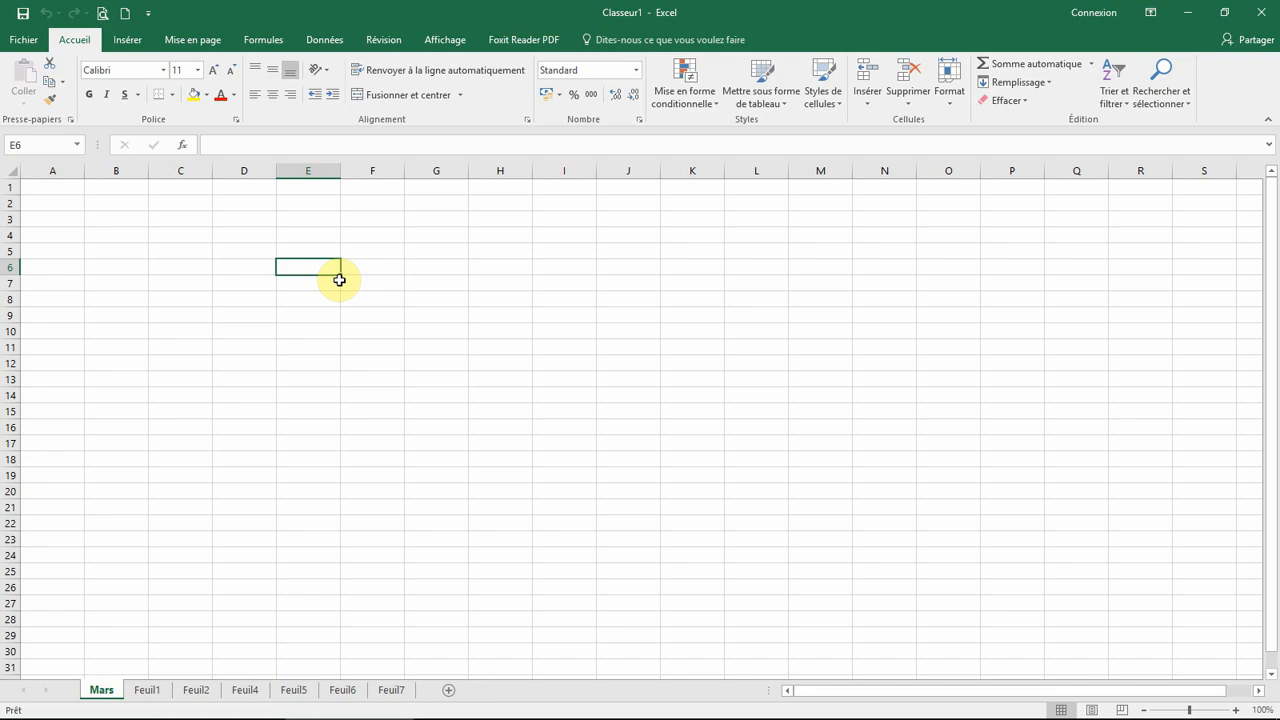
pyautogui.click(243, 253)
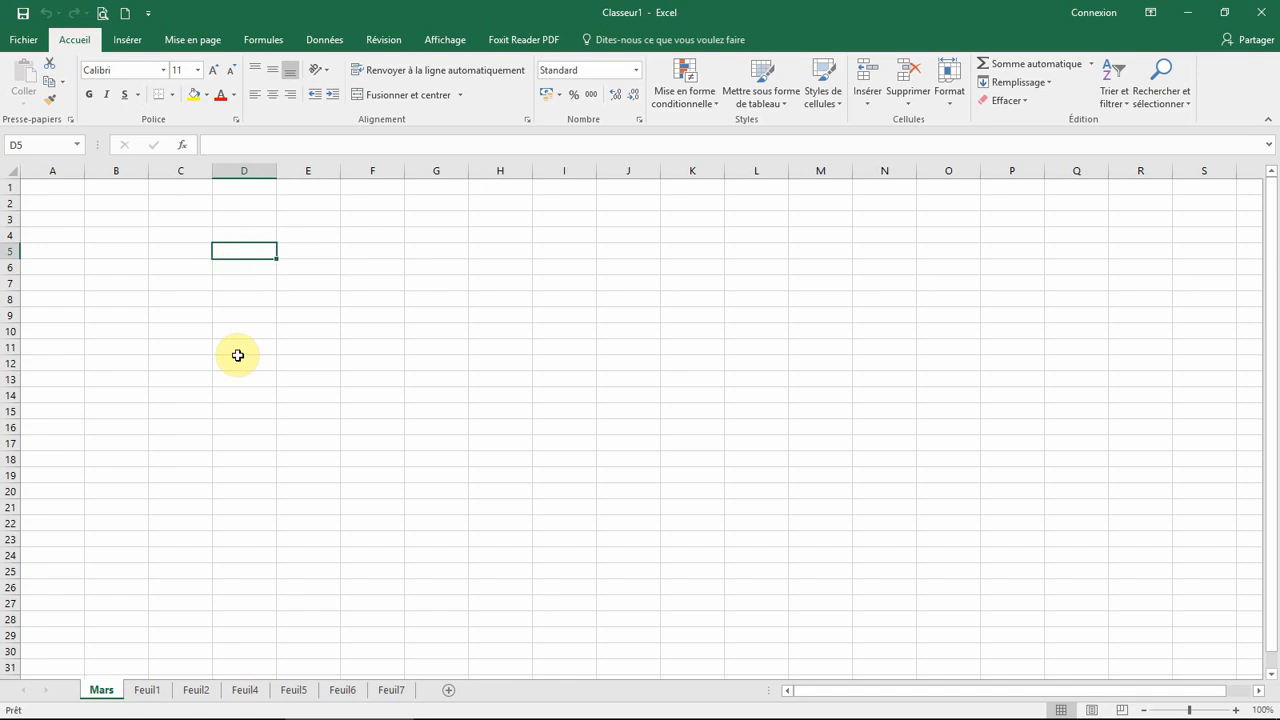
pyautogui.write('Lundi')
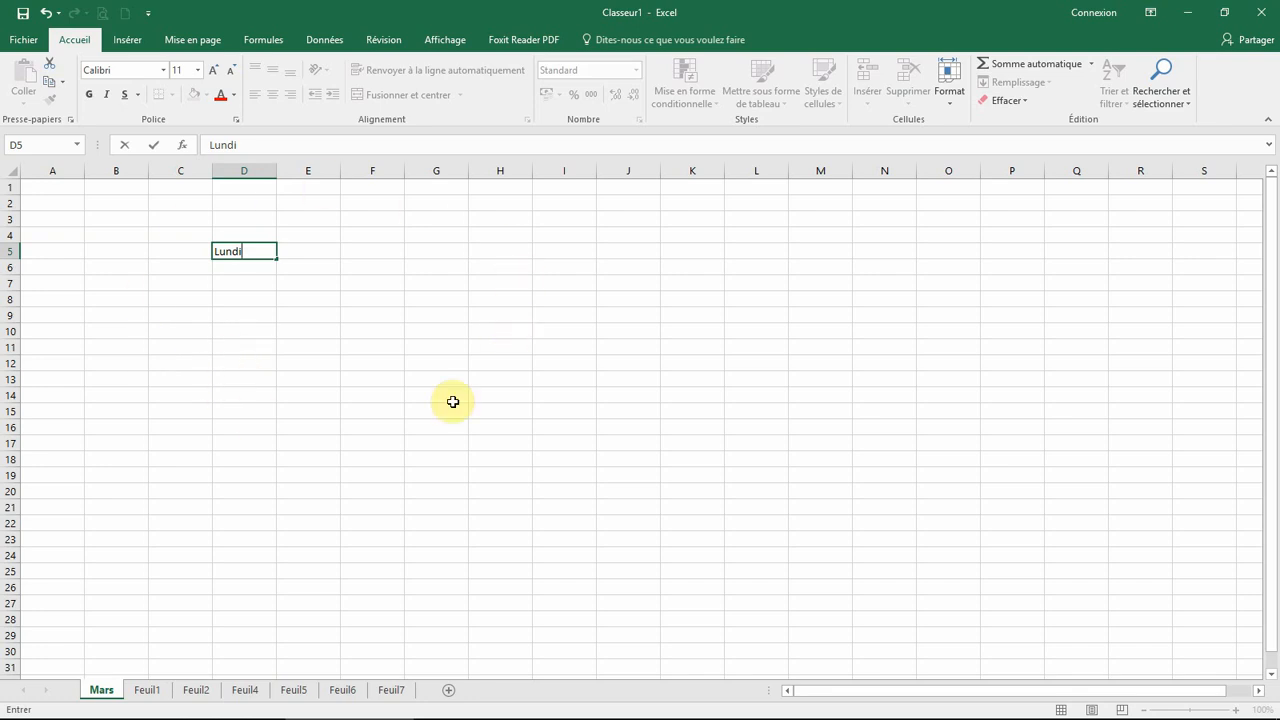
pyautogui.click(278, 327)
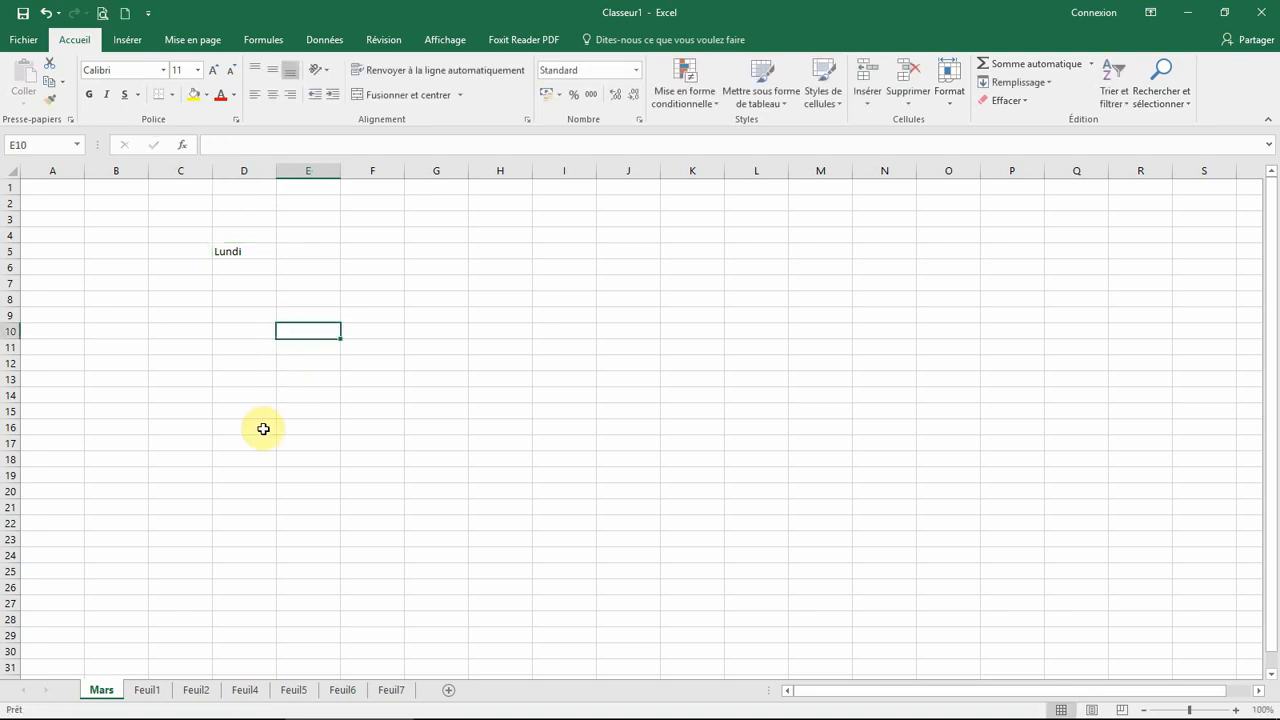
pyautogui.click(251, 251)
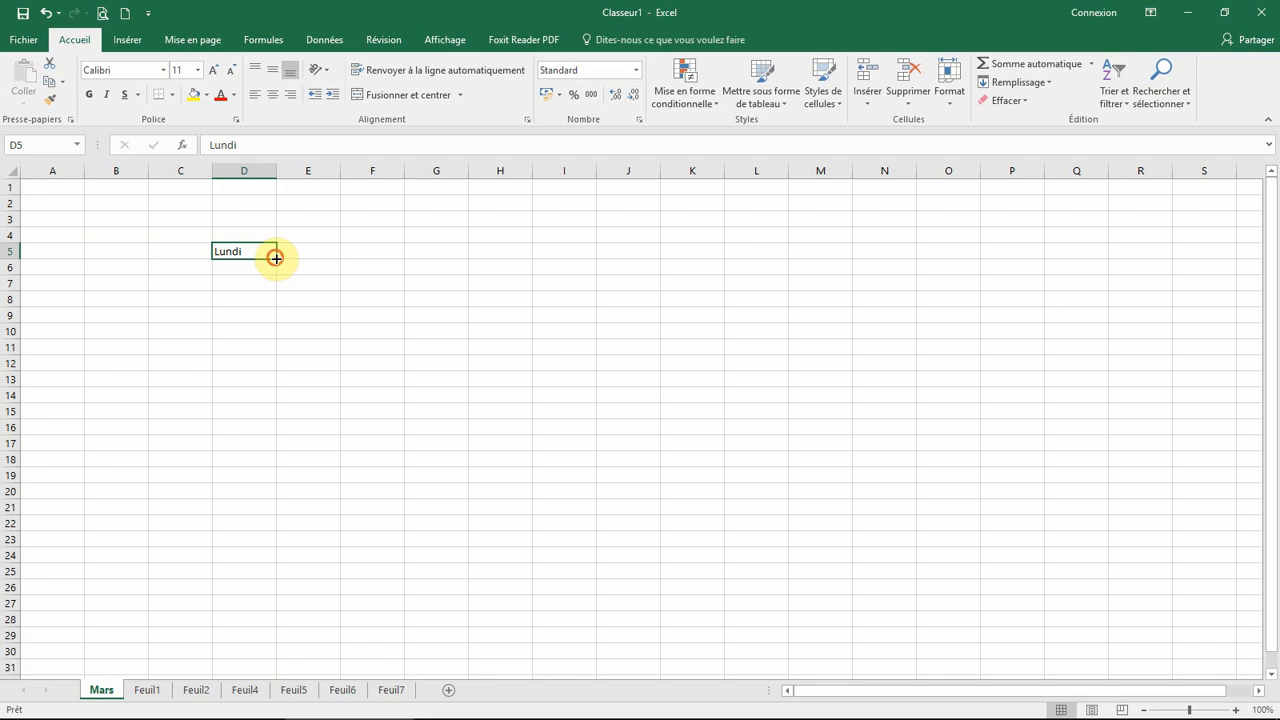
pyautogui.moveTo(276, 258); pyautogui.dragTo(275, 534)
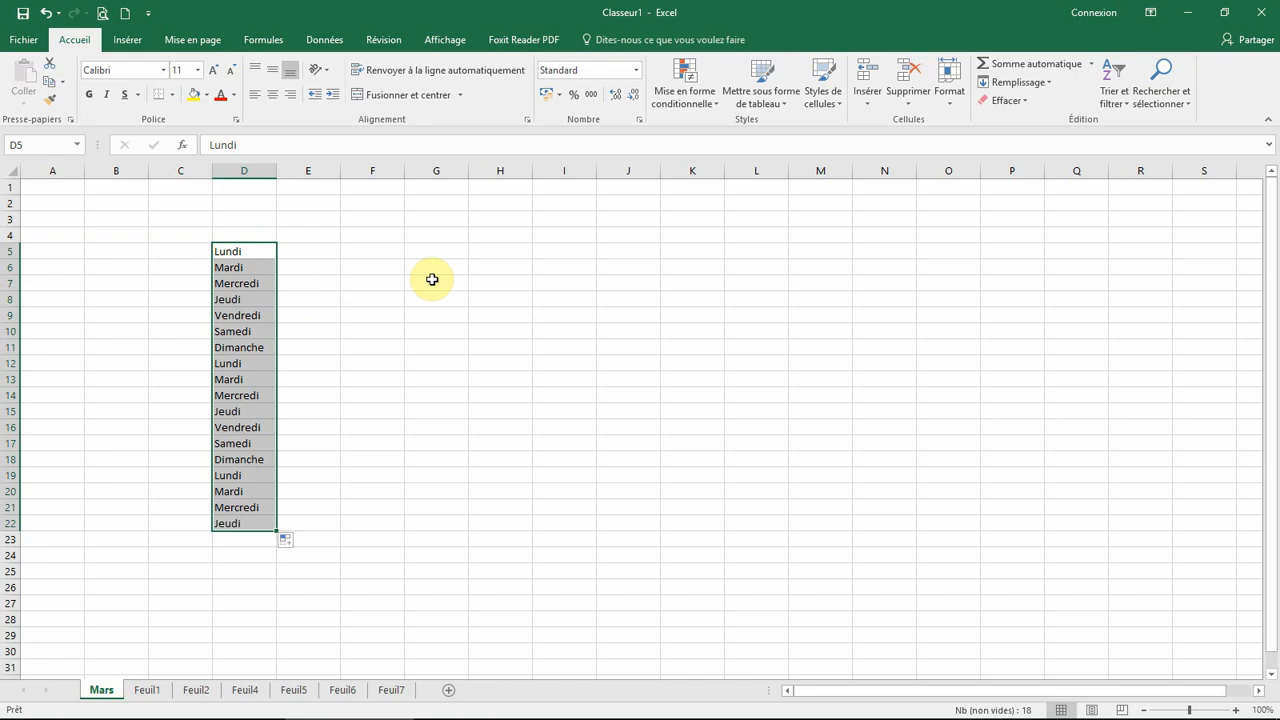
pyautogui.click(444, 250)
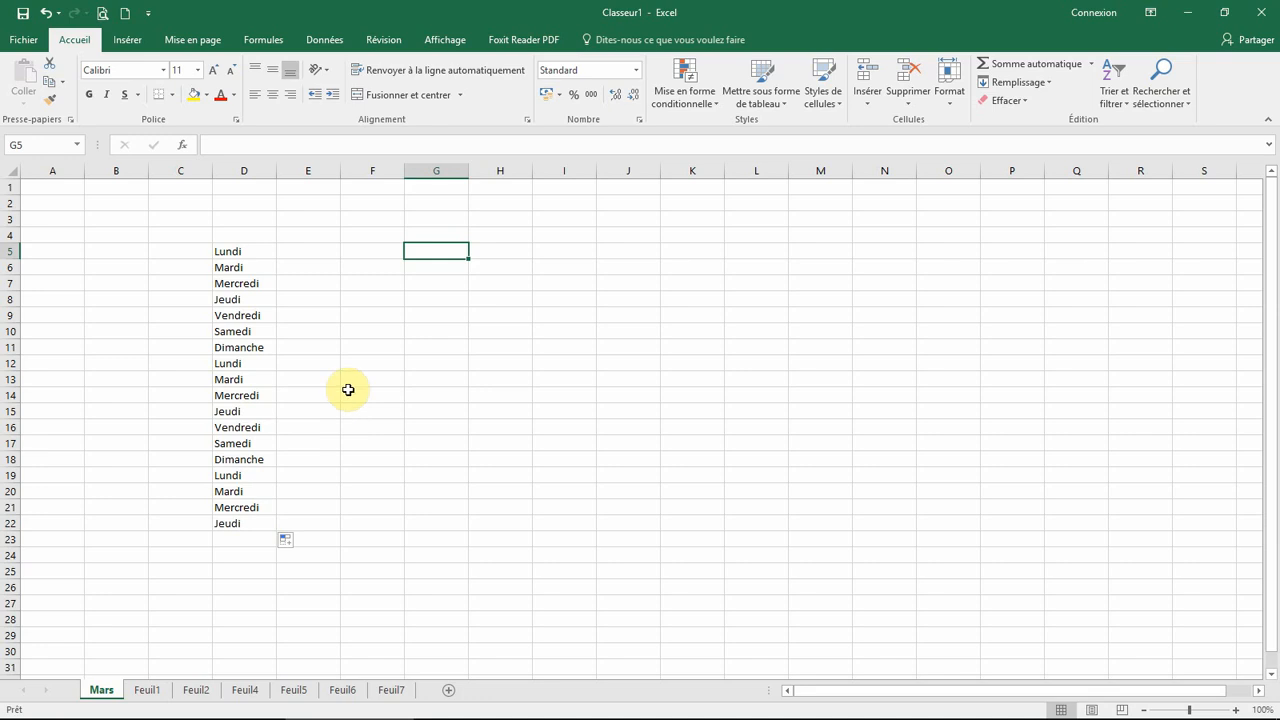
# Enter Juillet in cell F5 and autofill the month series down to F26.
pyautogui.click(350, 251)
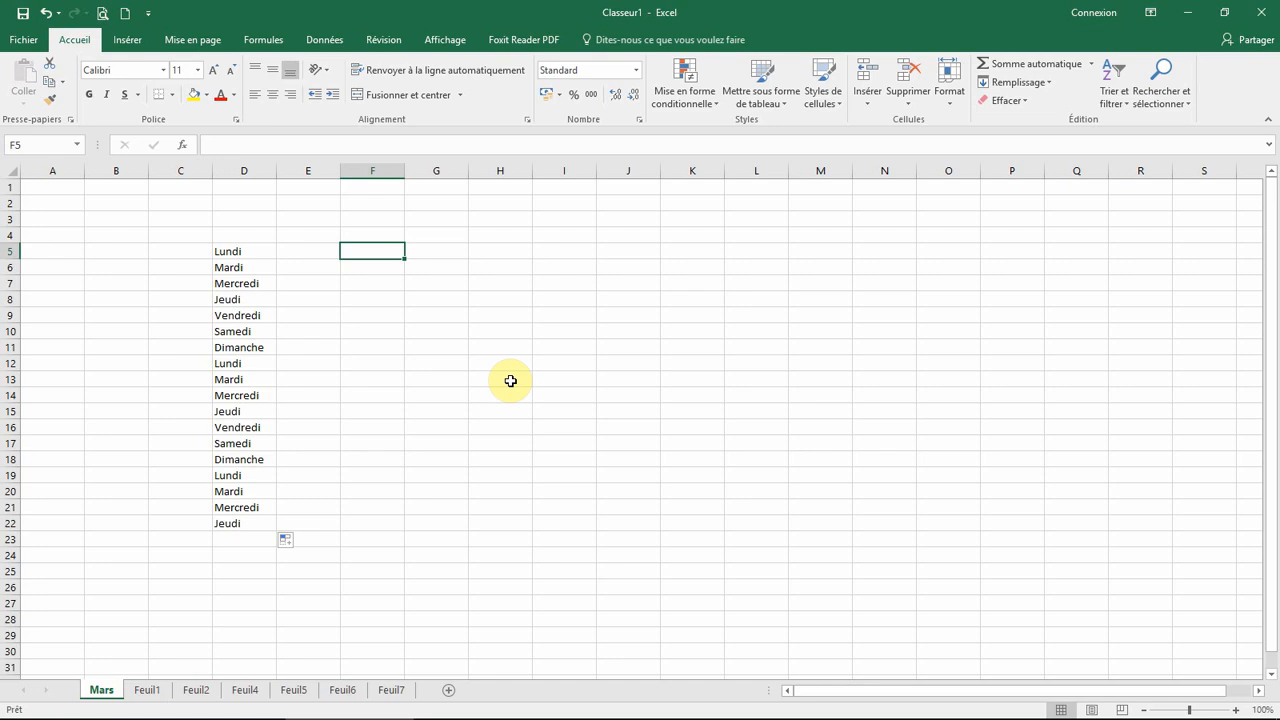
pyautogui.write('Juillet')
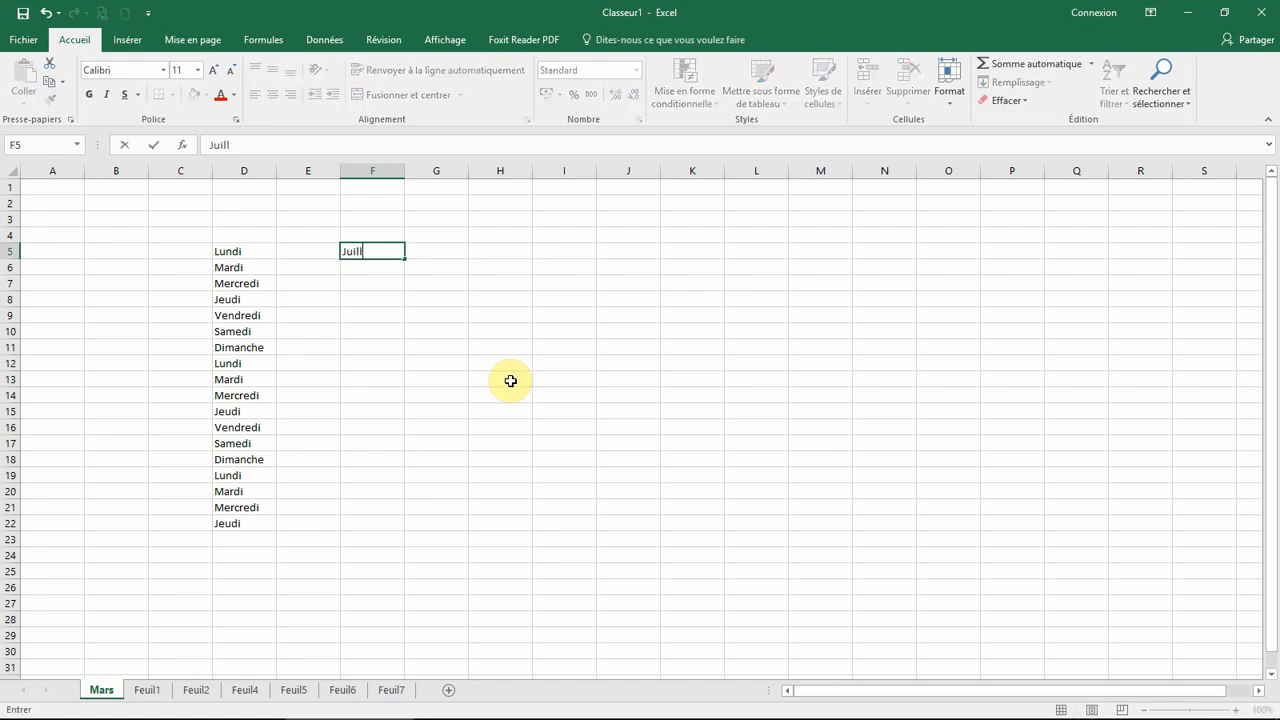
pyautogui.click(597, 280)
pyautogui.click(390, 251)
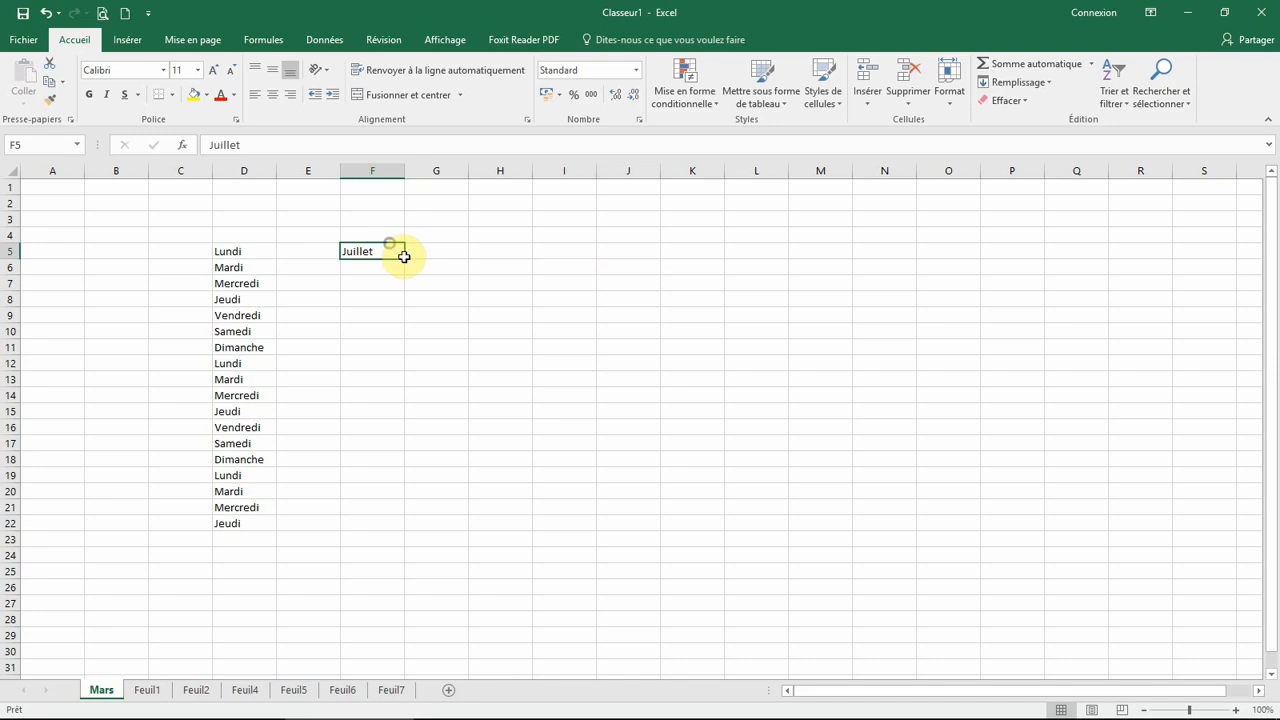
pyautogui.moveTo(403, 257); pyautogui.dragTo(371, 591)
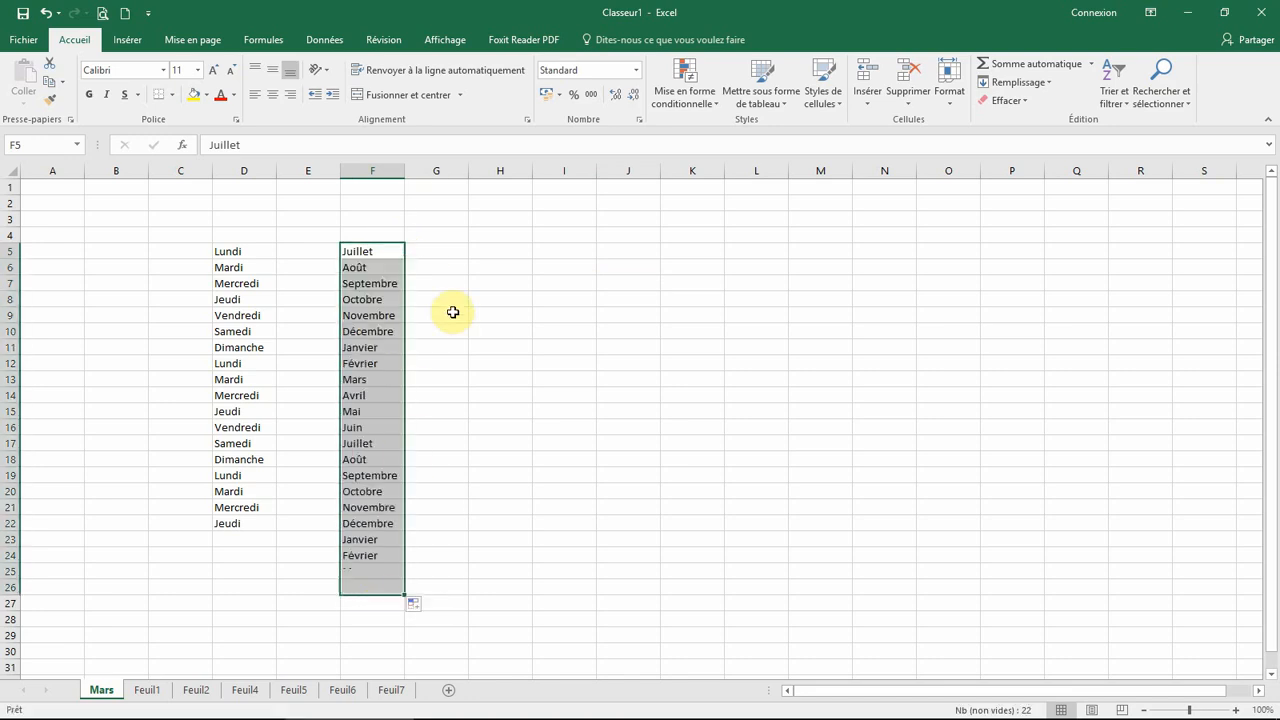
pyautogui.click(536, 365)
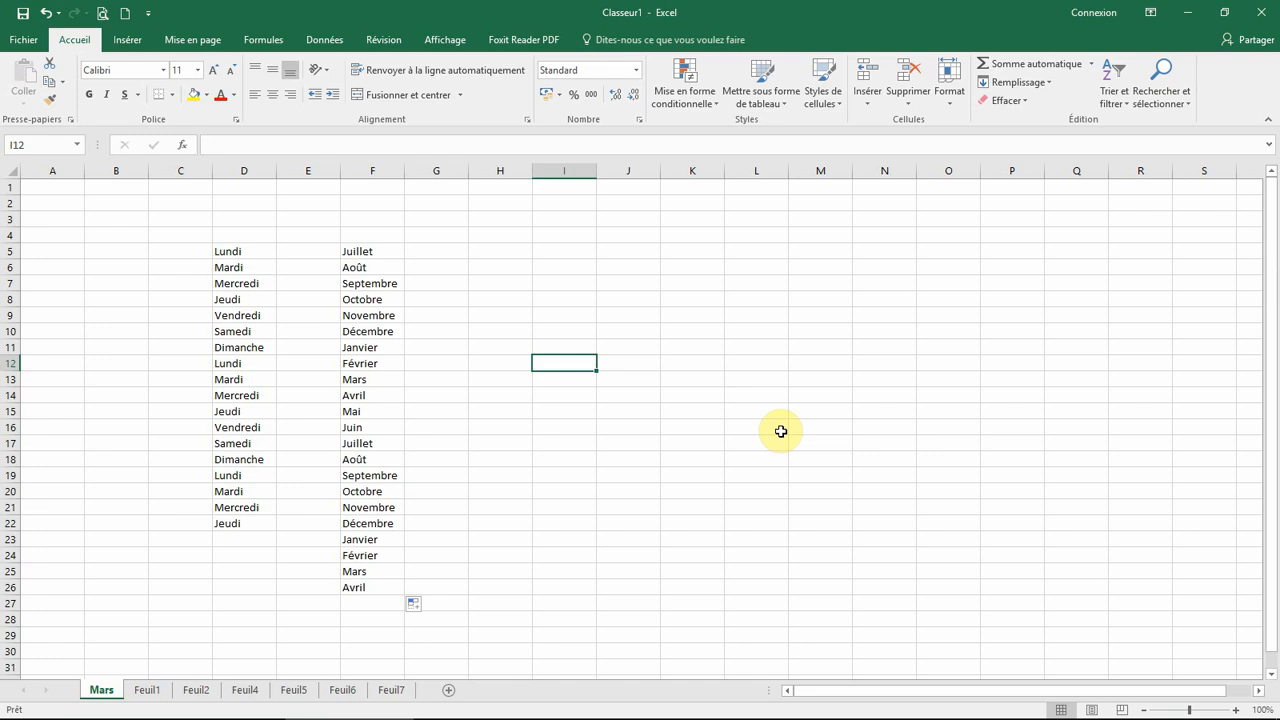
# Enter the date 06/10/2030 in cell H5 and autofill consecutive days down to H29.
pyautogui.click(495, 256)
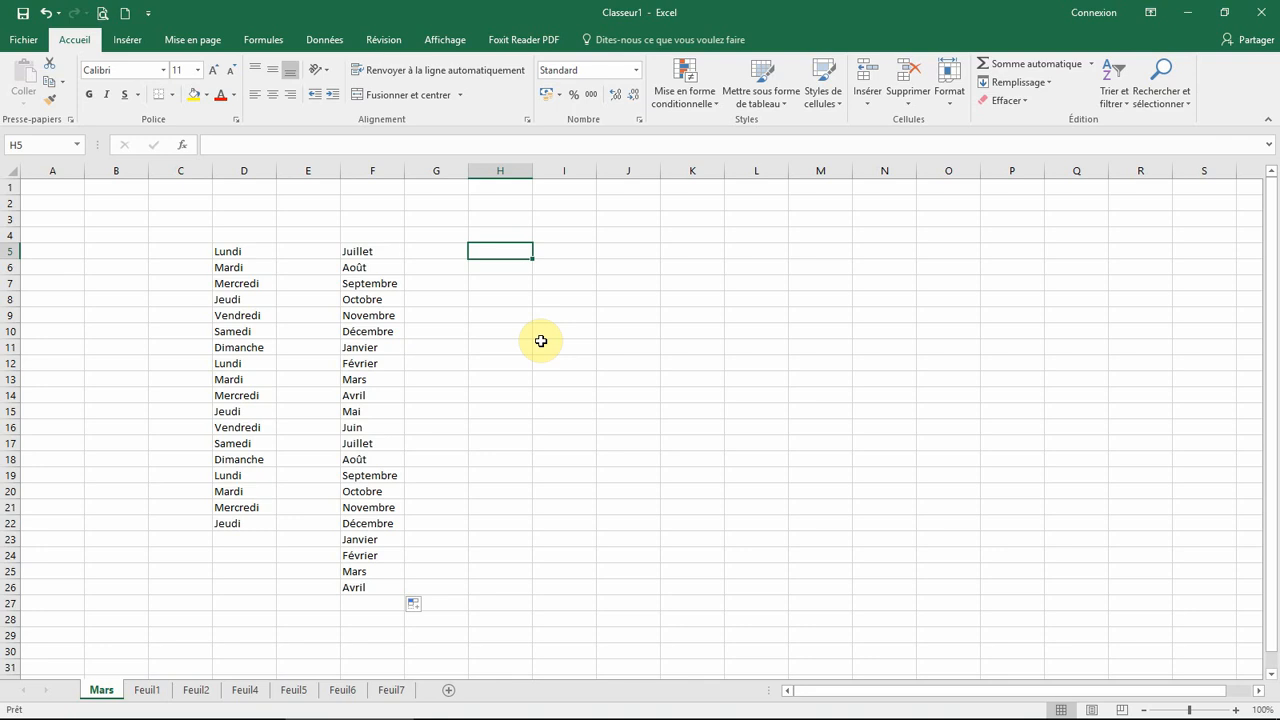
pyautogui.write('06/1')
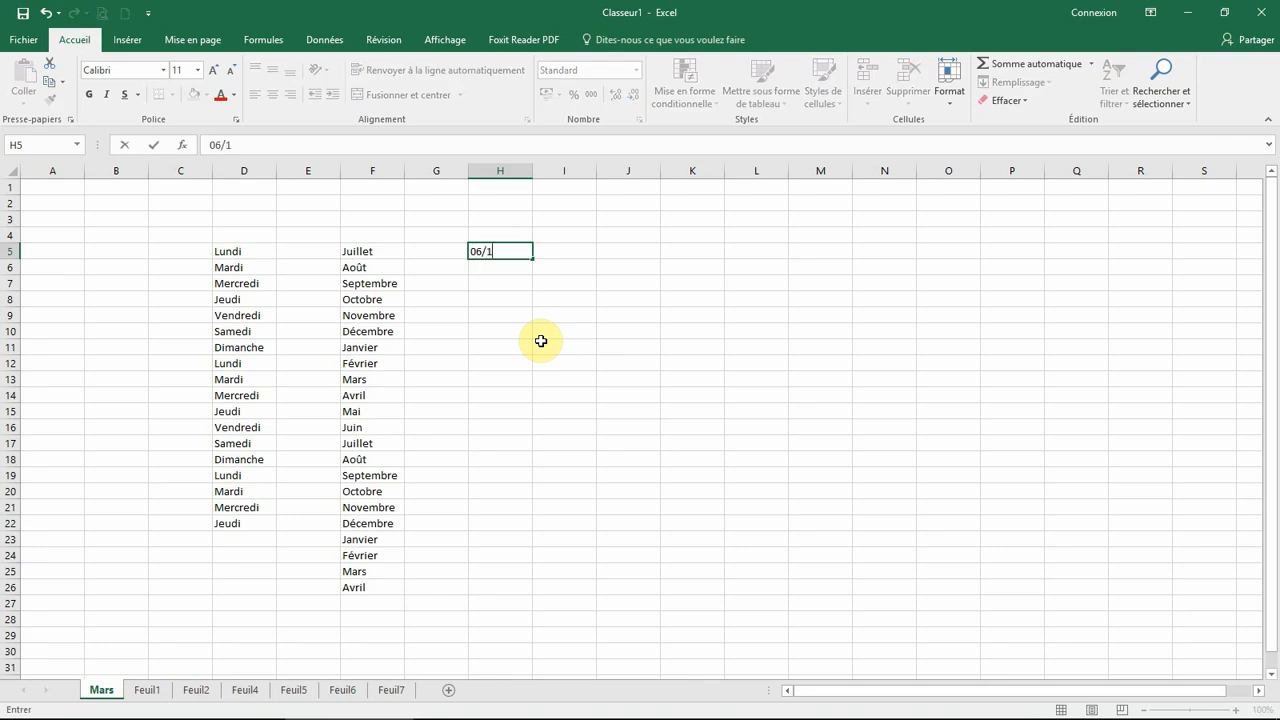
pyautogui.write('0/20')
pyautogui.write('20')
pyautogui.press('Return')
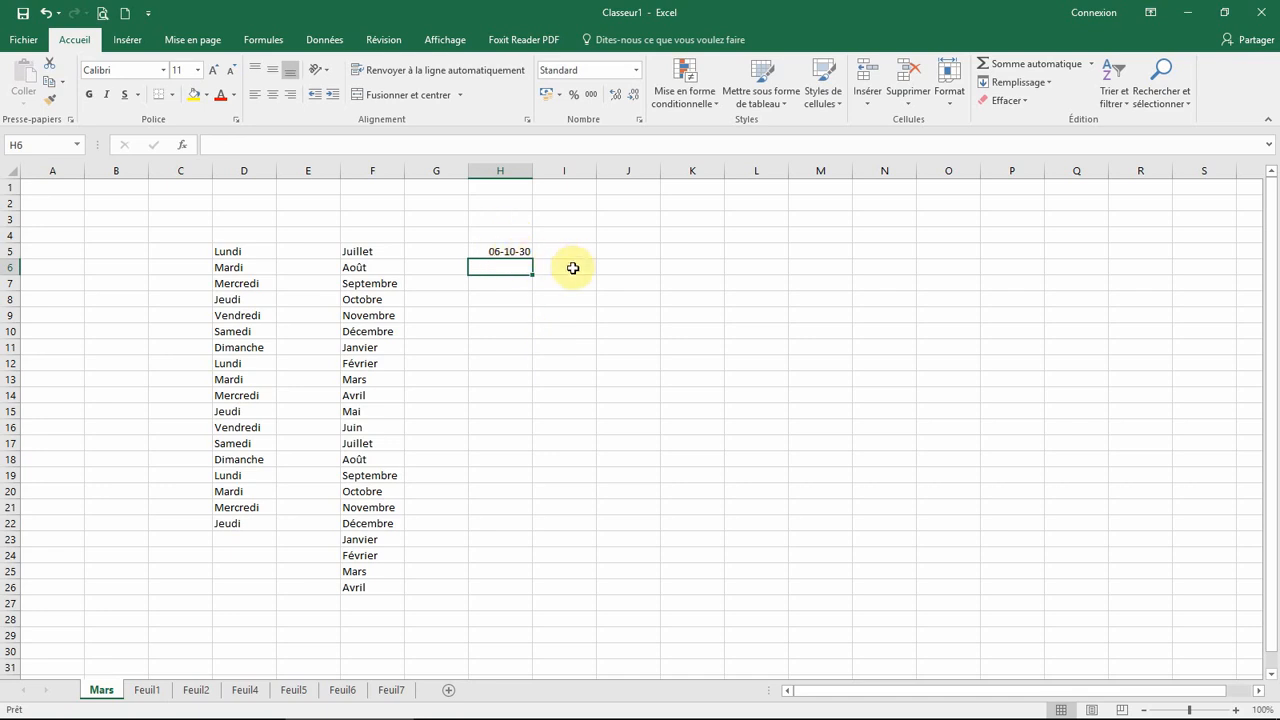
pyautogui.click(520, 251)
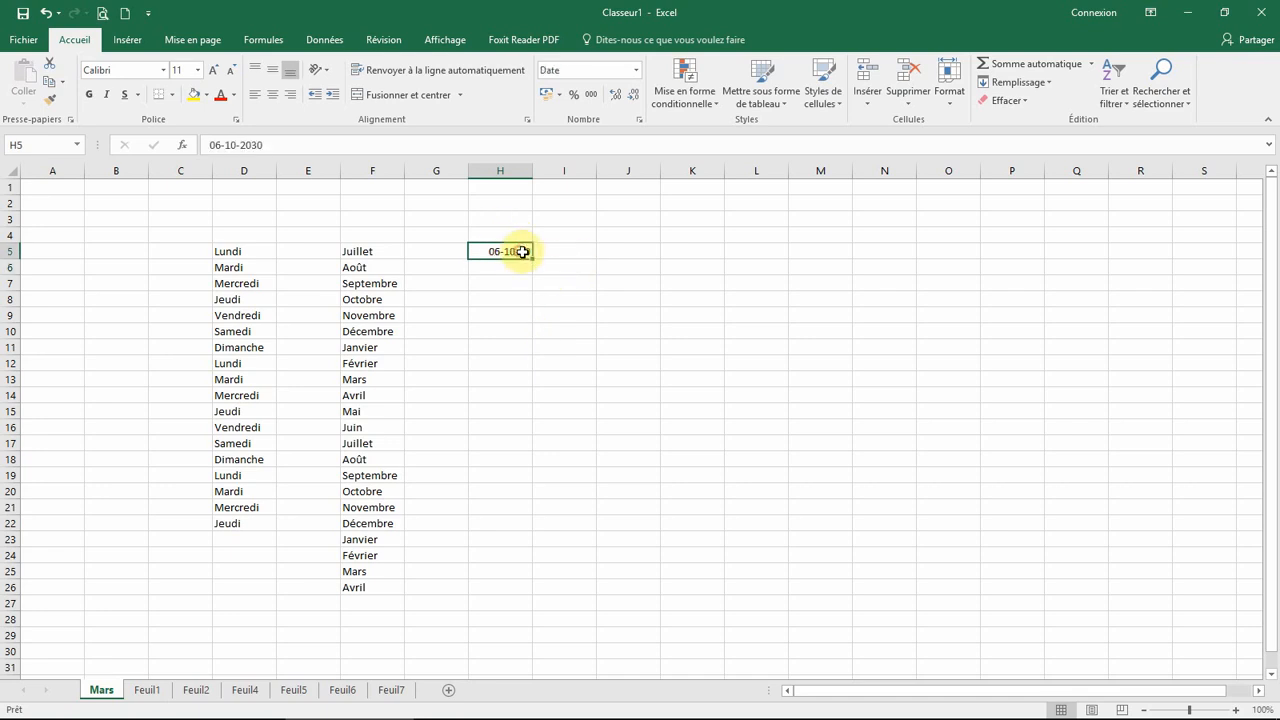
pyautogui.moveTo(533, 259); pyautogui.dragTo(543, 634)
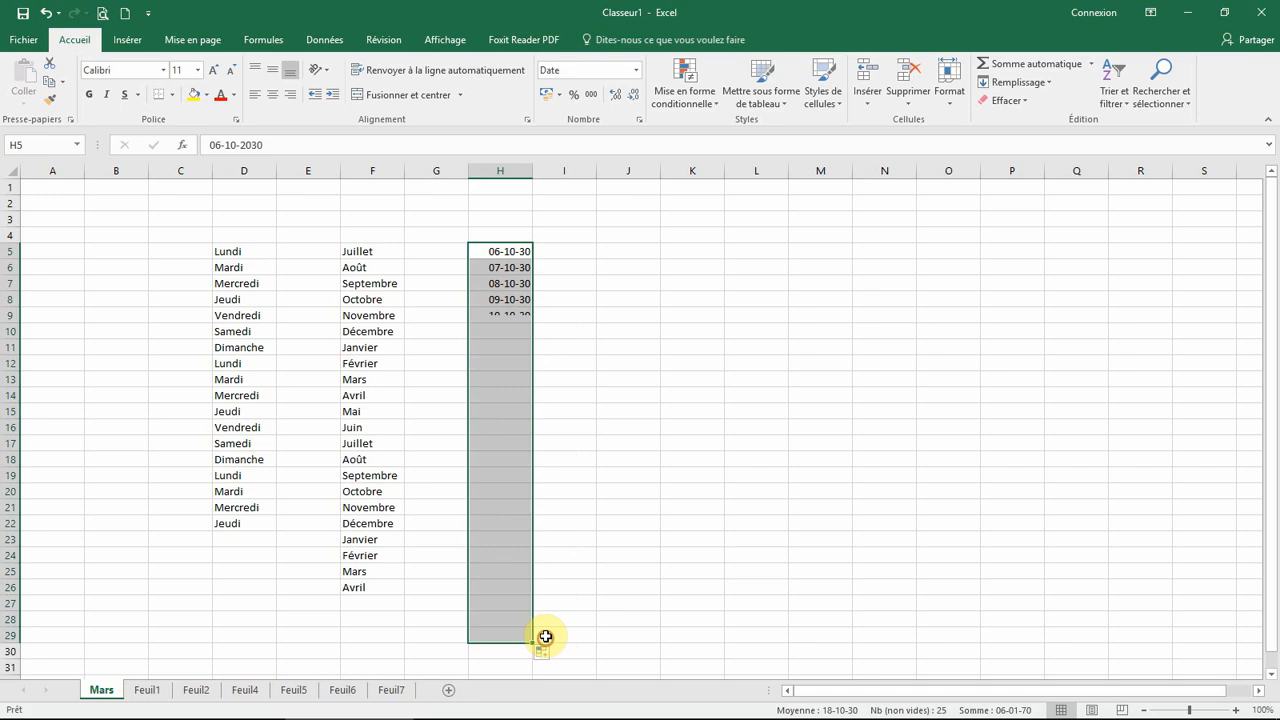
pyautogui.click(662, 363)
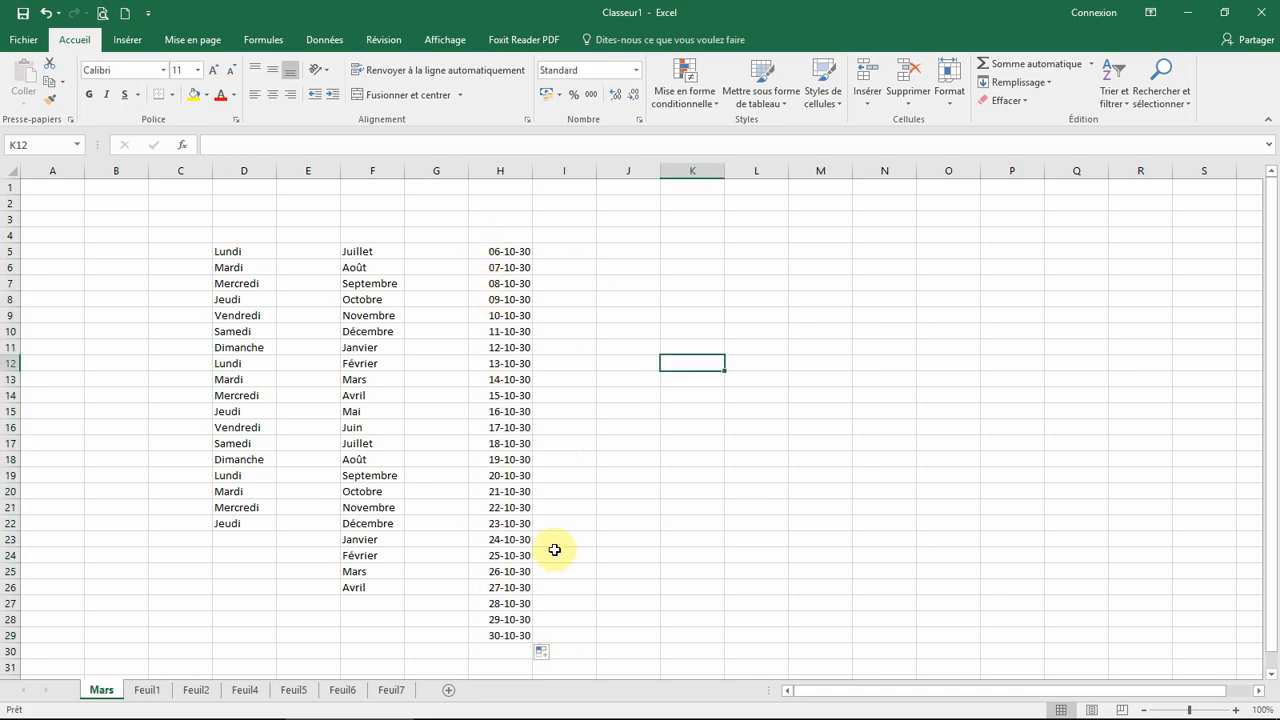
# Enter the date 26-02-2040 in cell J5, autofill consecutive days down to J27, and select the date in J8.
pyautogui.click(623, 251)
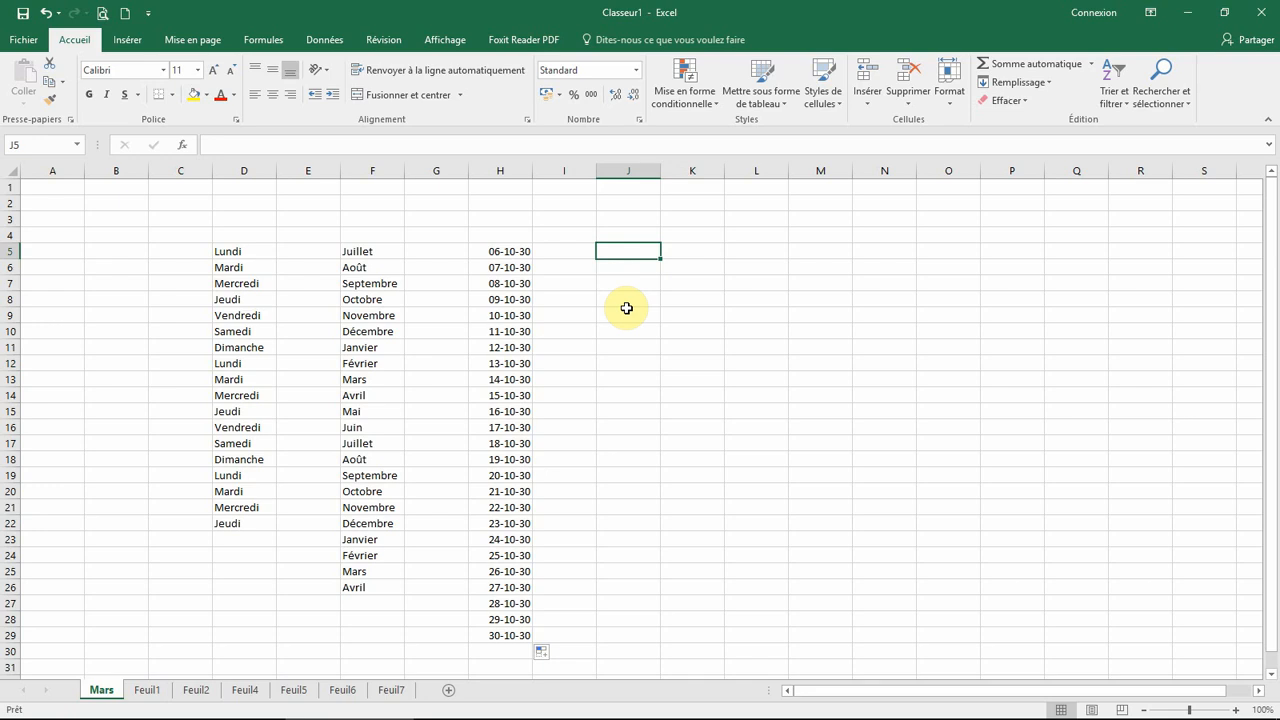
pyautogui.write('2')
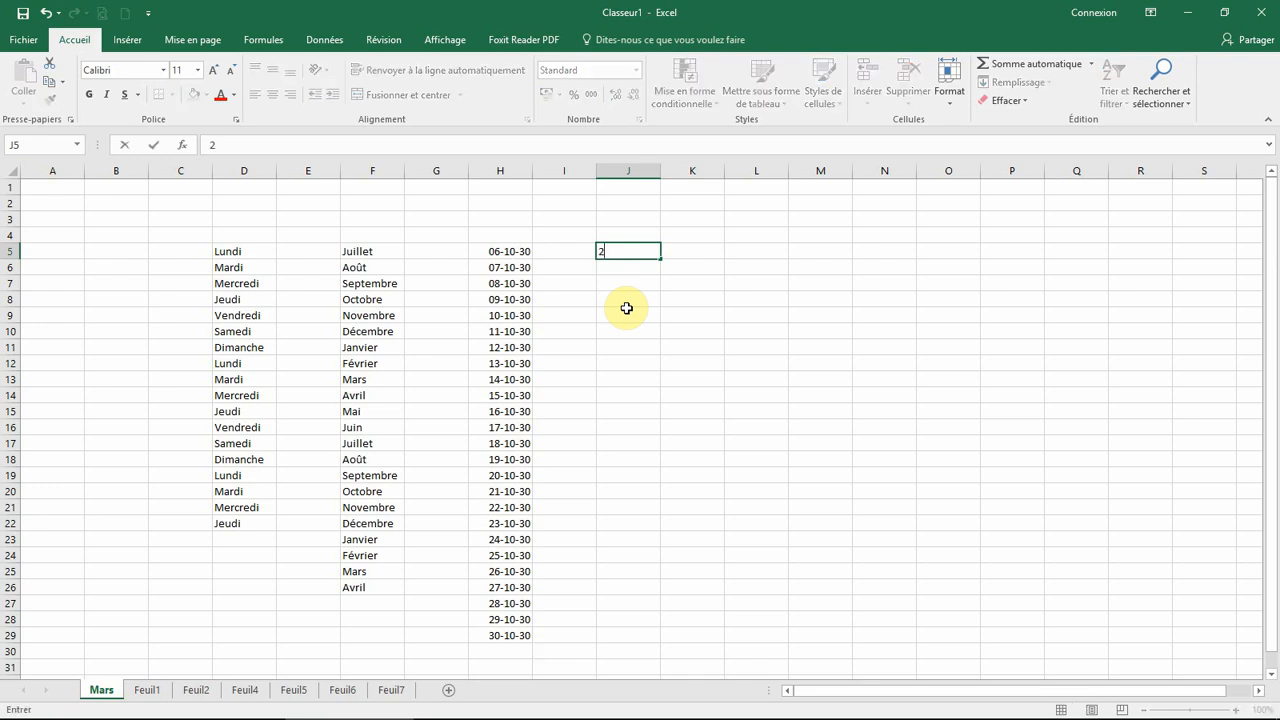
pyautogui.write('6-02-2040')
pyautogui.press('Return')
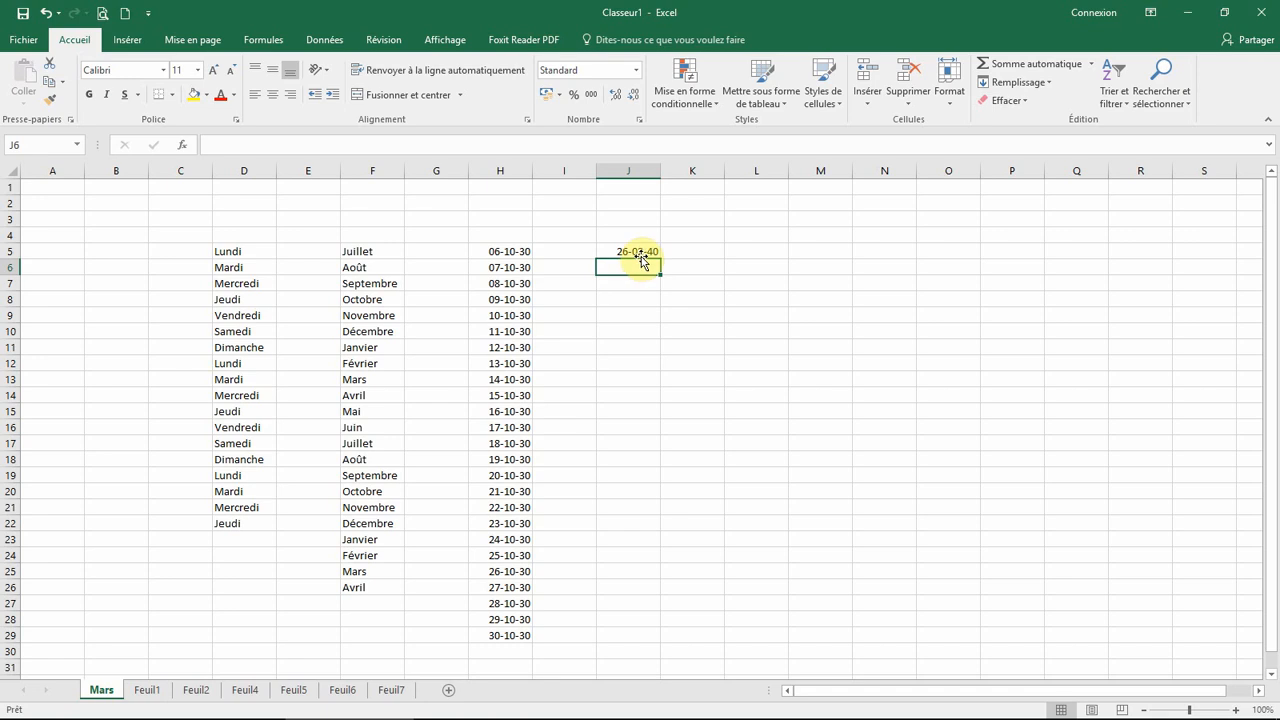
pyautogui.click(646, 251)
pyautogui.moveTo(660, 257); pyautogui.dragTo(655, 605)
pyautogui.click(792, 399)
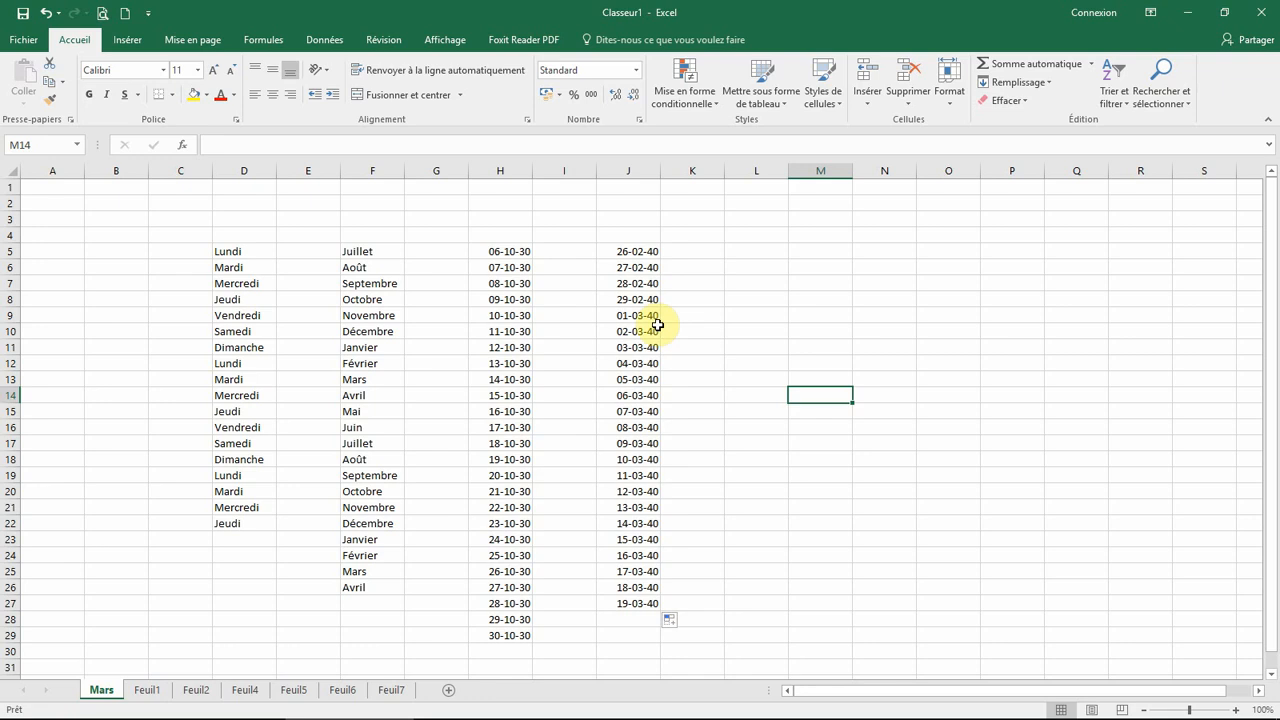
pyautogui.click(638, 298)
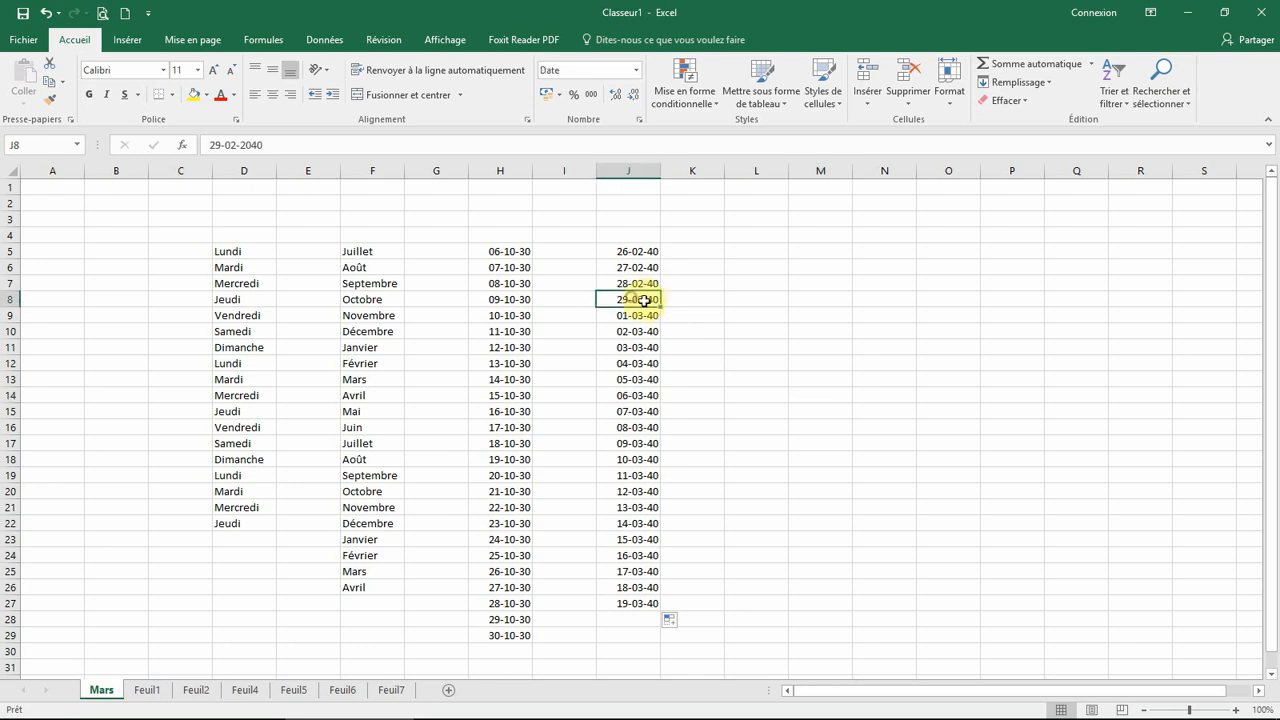
# Enter 1 in cell L5 and fill it down to L29 as an incrementing series.
pyautogui.click(745, 326)
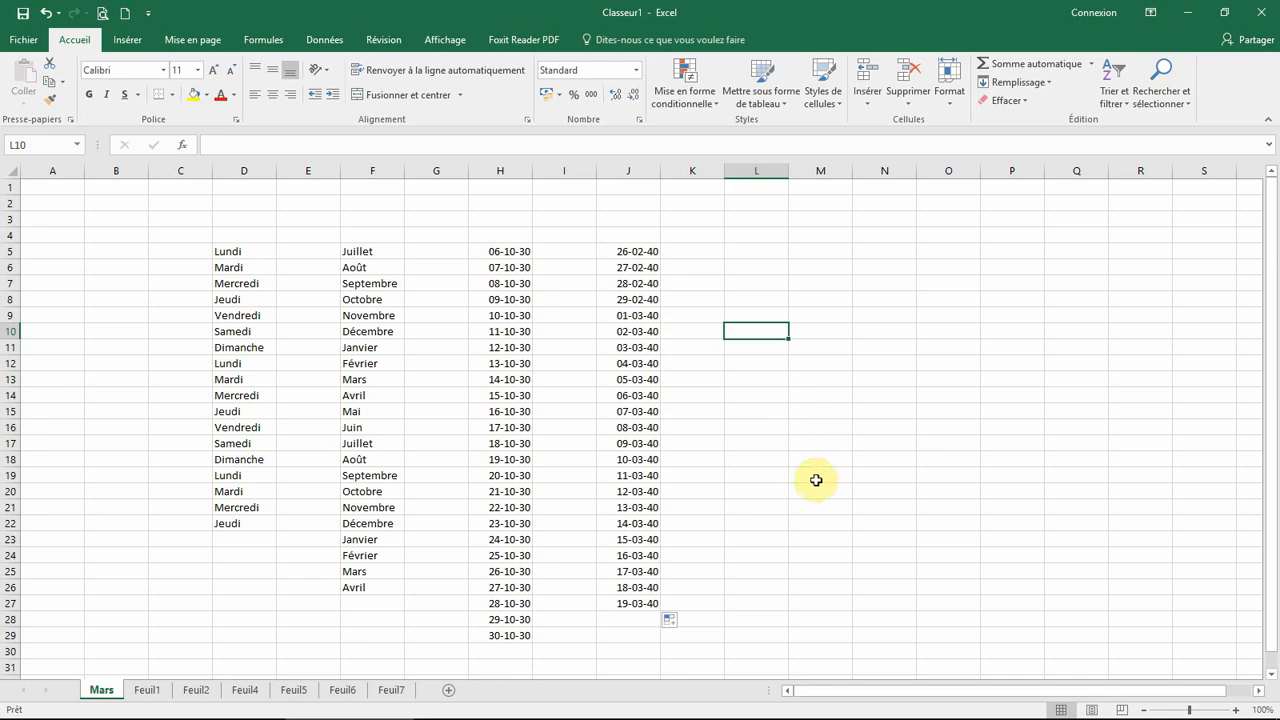
pyautogui.click(755, 253)
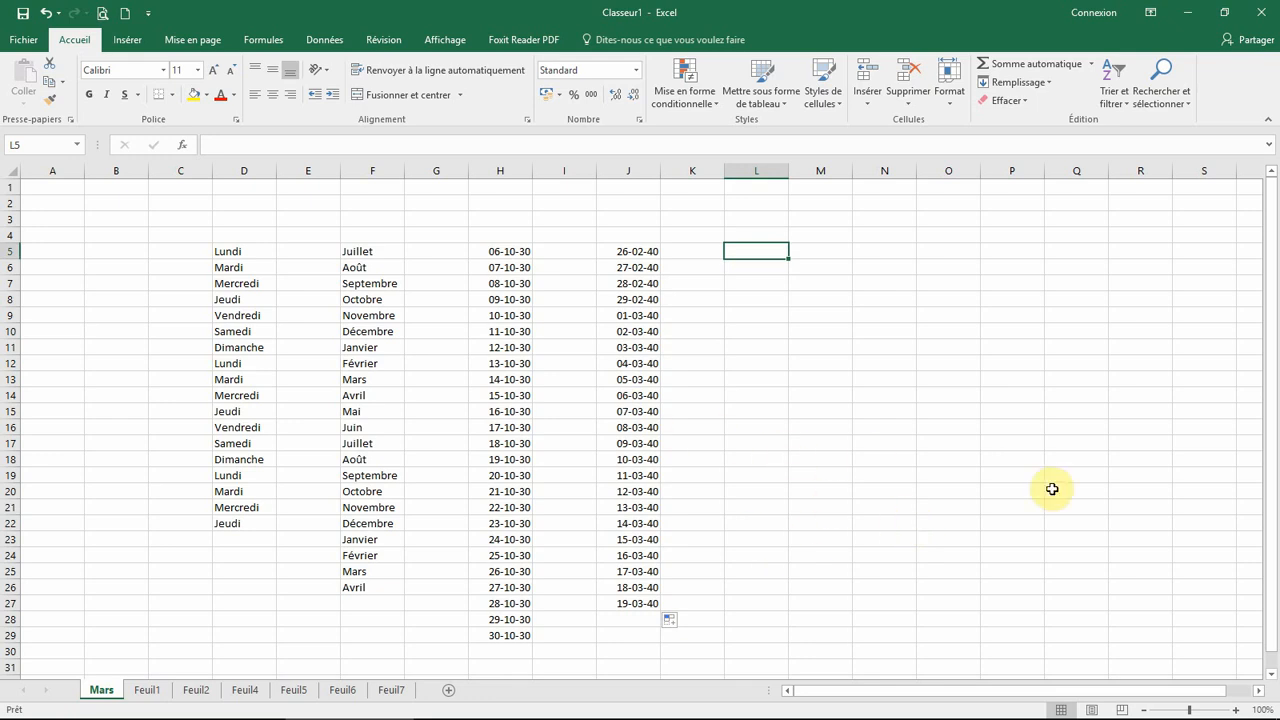
pyautogui.write('1')
pyautogui.press('Return')
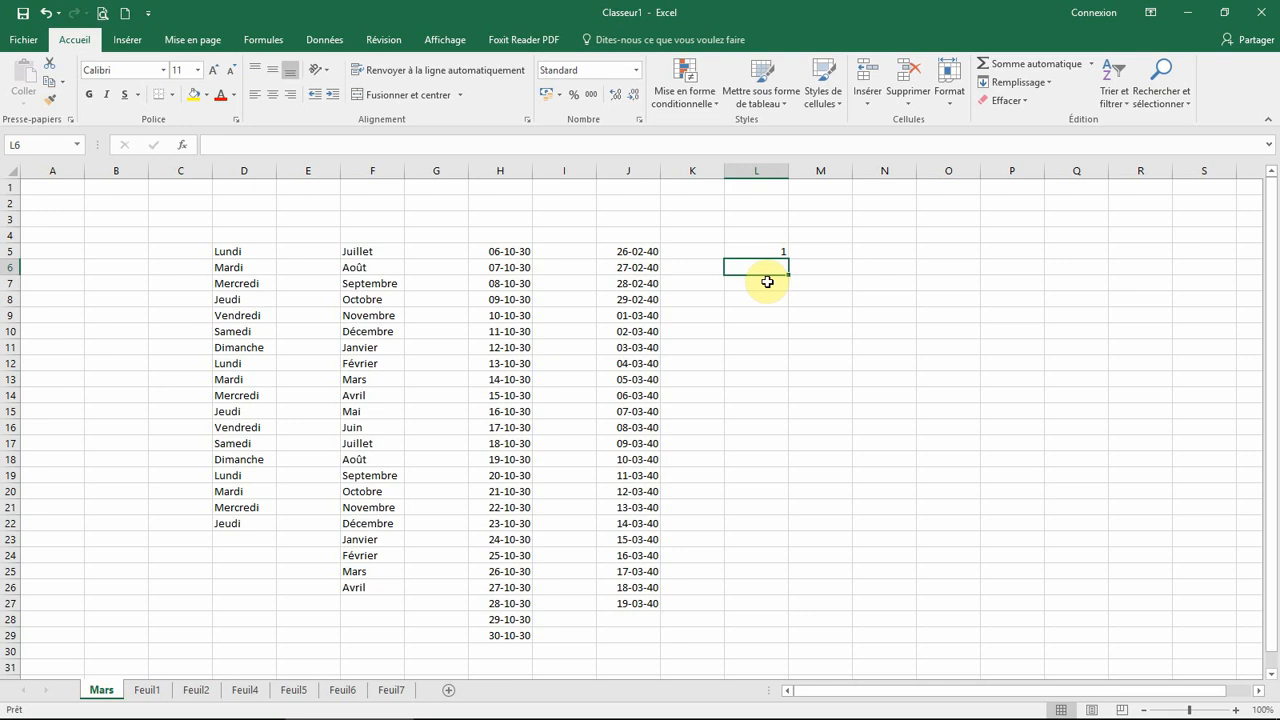
pyautogui.click(765, 250)
pyautogui.moveTo(788, 259); pyautogui.dragTo(810, 635)
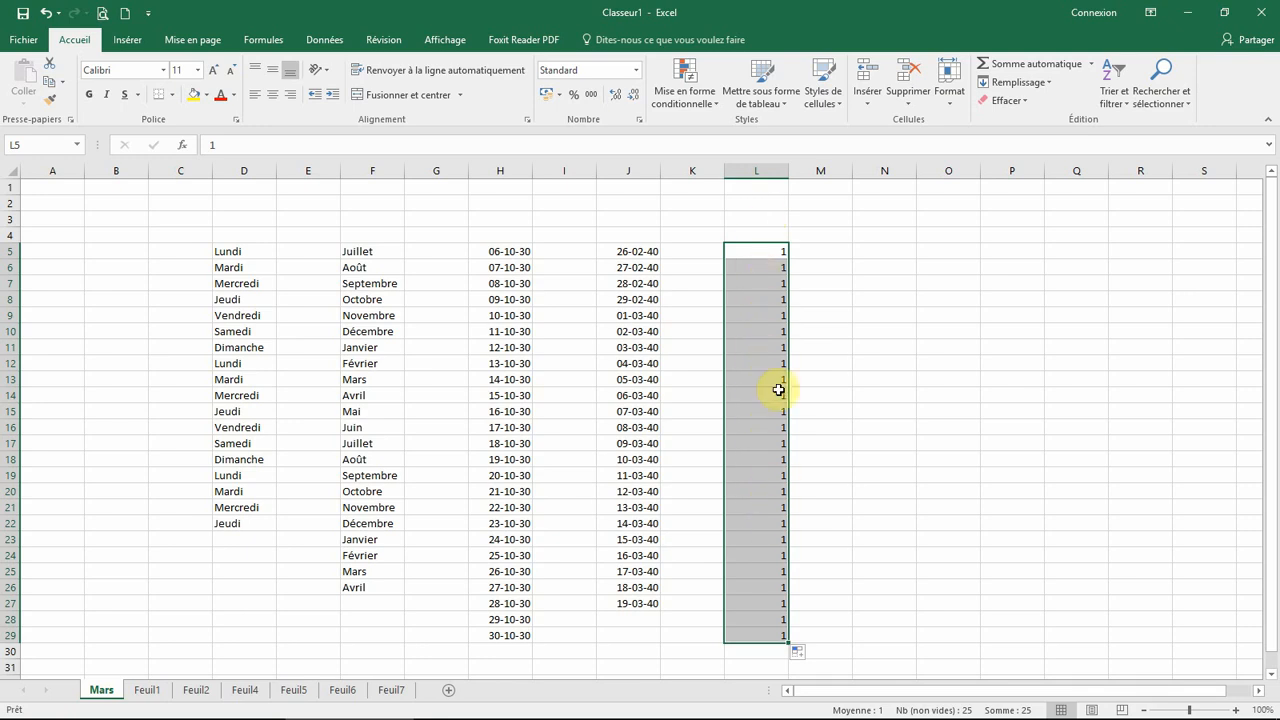
pyautogui.click(805, 654)
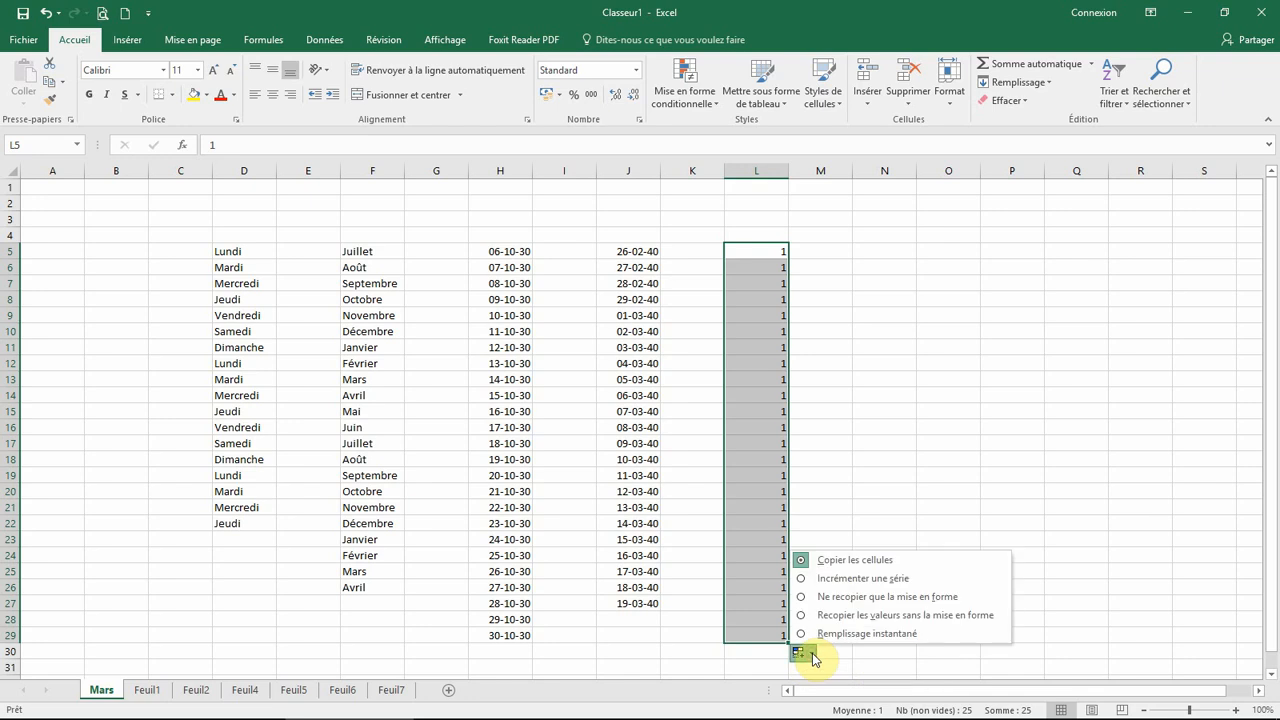
pyautogui.click(846, 582)
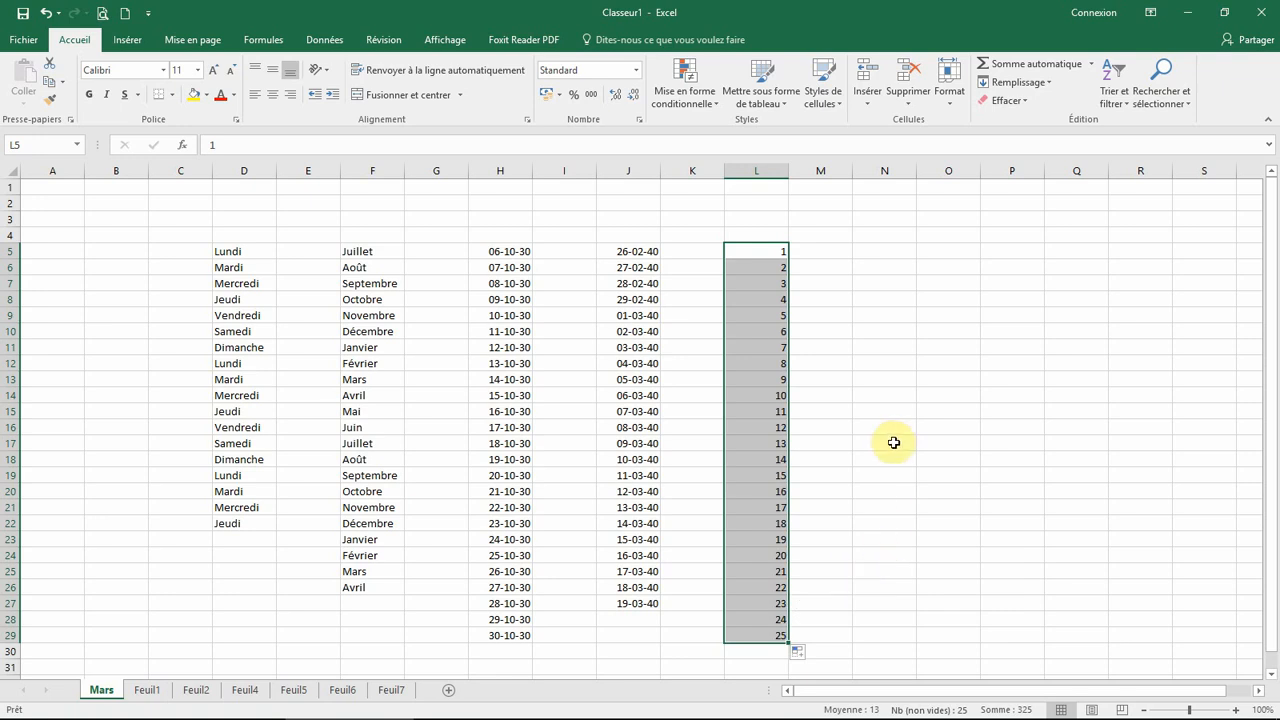
pyautogui.click(845, 331)
# Enter 1 in cell N5 and 5 in N6, and autofill the number series from both cells down to N29.
pyautogui.click(865, 253)
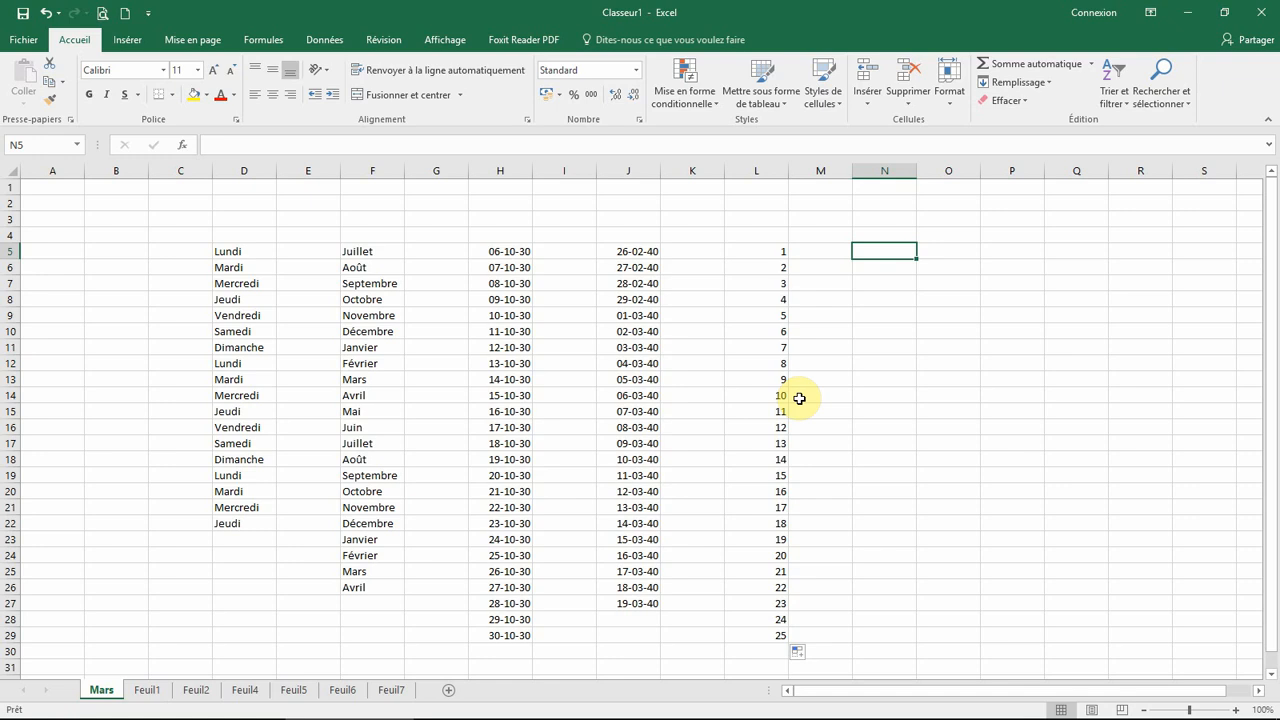
pyautogui.write('1')
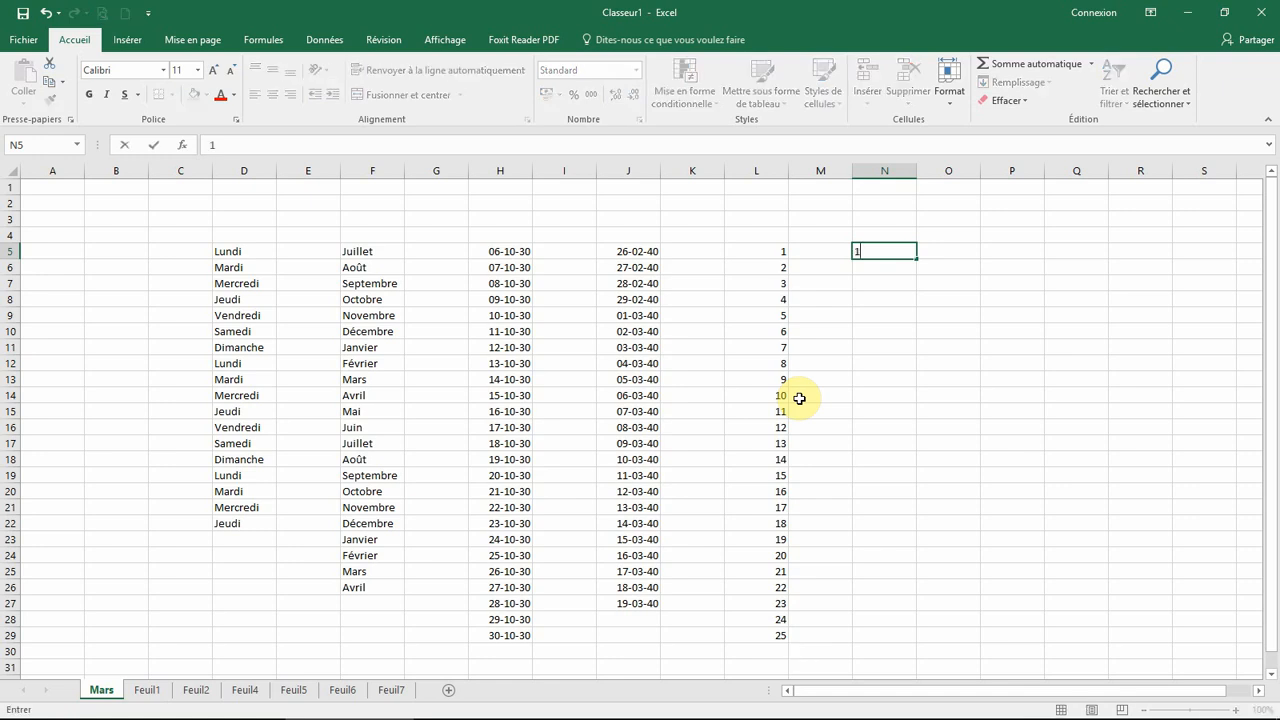
pyautogui.press('Return')
pyautogui.write('5')
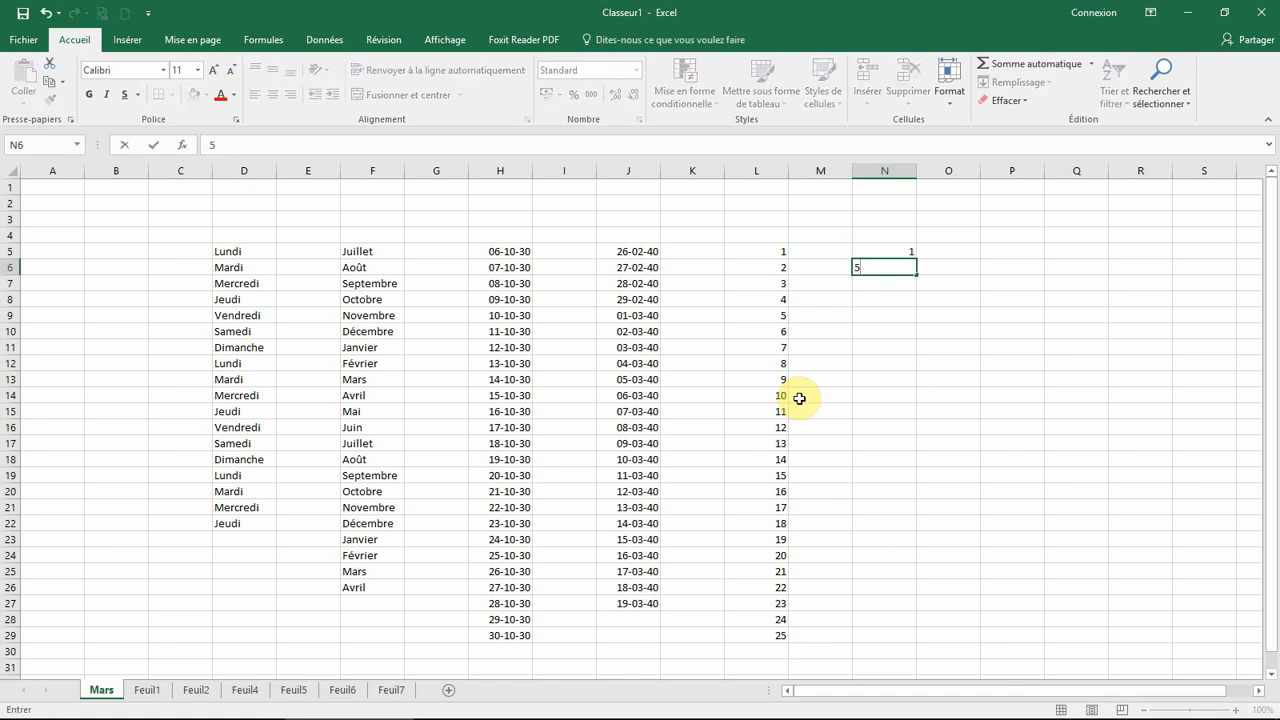
pyautogui.press('Return')
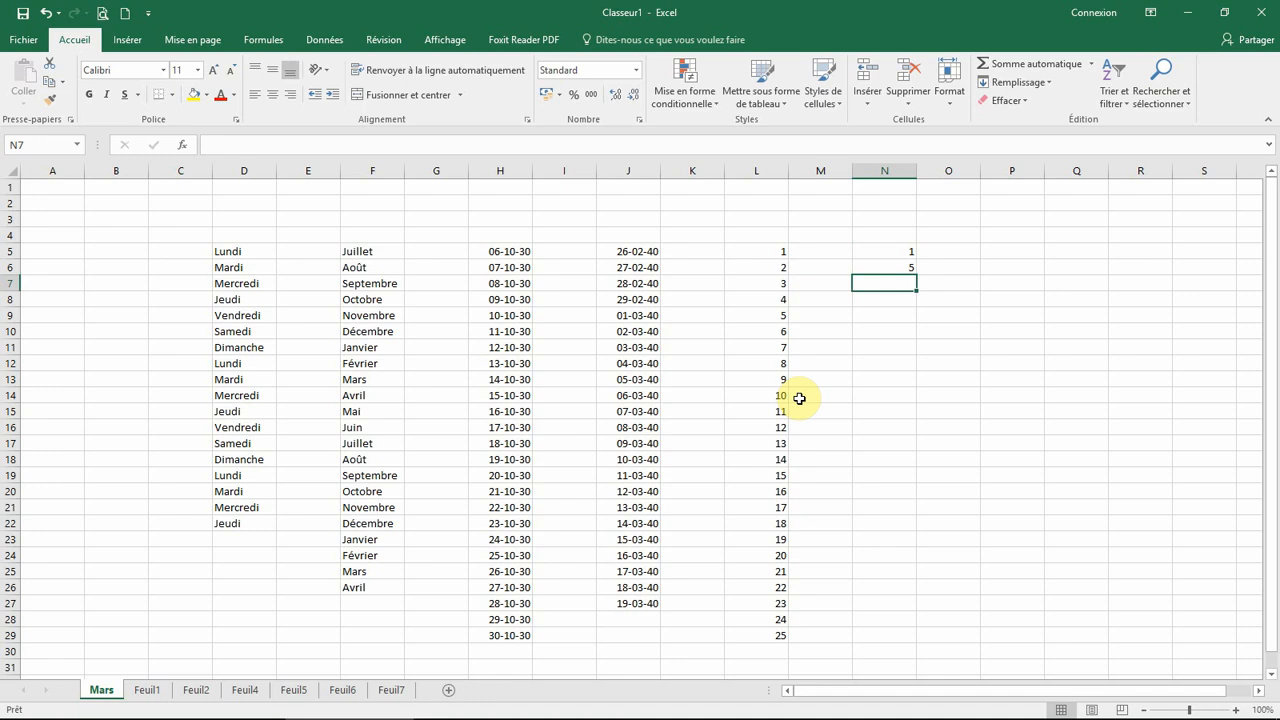
pyautogui.click(883, 251)
pyautogui.moveTo(883, 251); pyautogui.dragTo(883, 266)
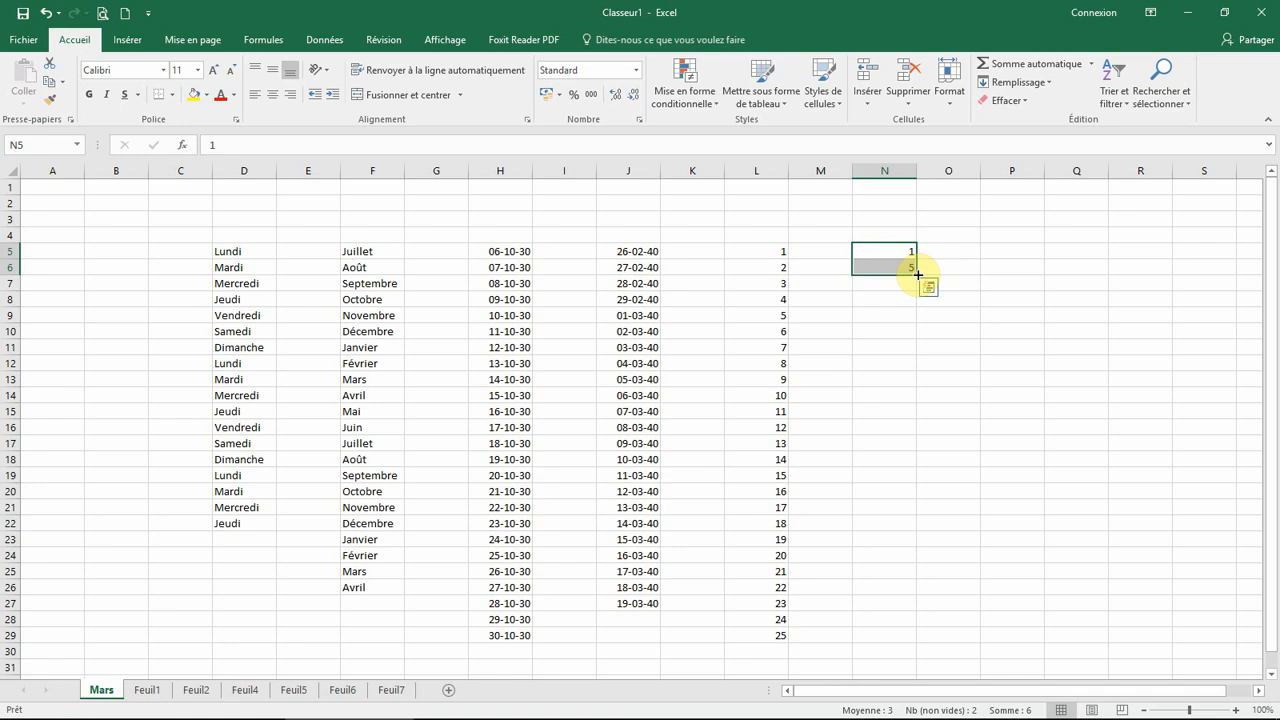
pyautogui.moveTo(917, 274); pyautogui.dragTo(917, 642)
pyautogui.click(997, 266)
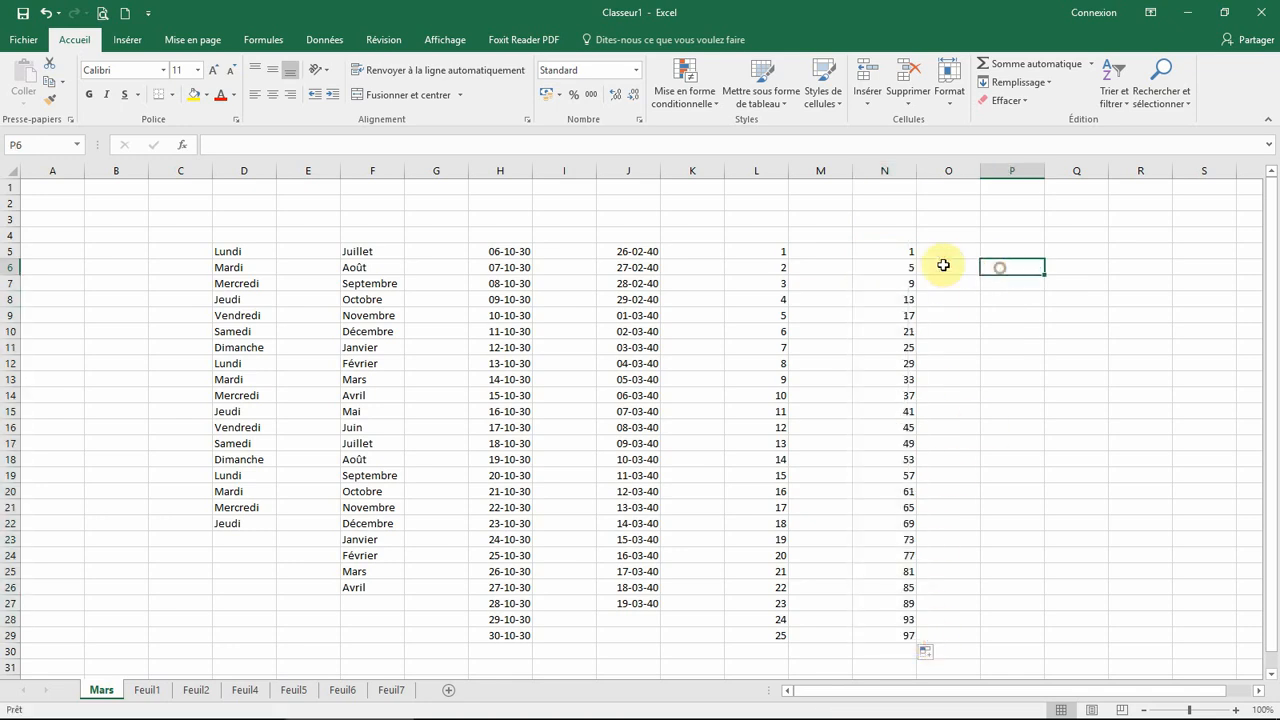
pyautogui.click(900, 249)
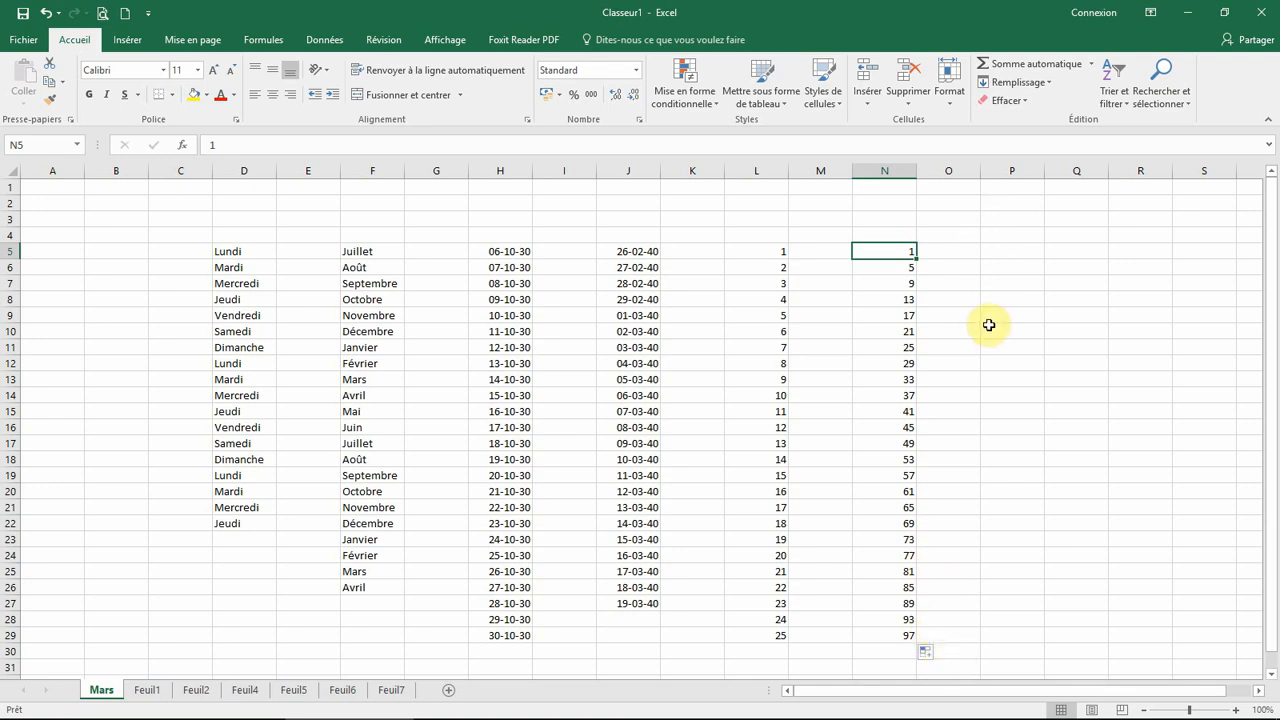
# Enter the values 25, 41, 12,03, 0,88, 47, 541 and 6985 in cells P5 to P11.
pyautogui.click(999, 251)
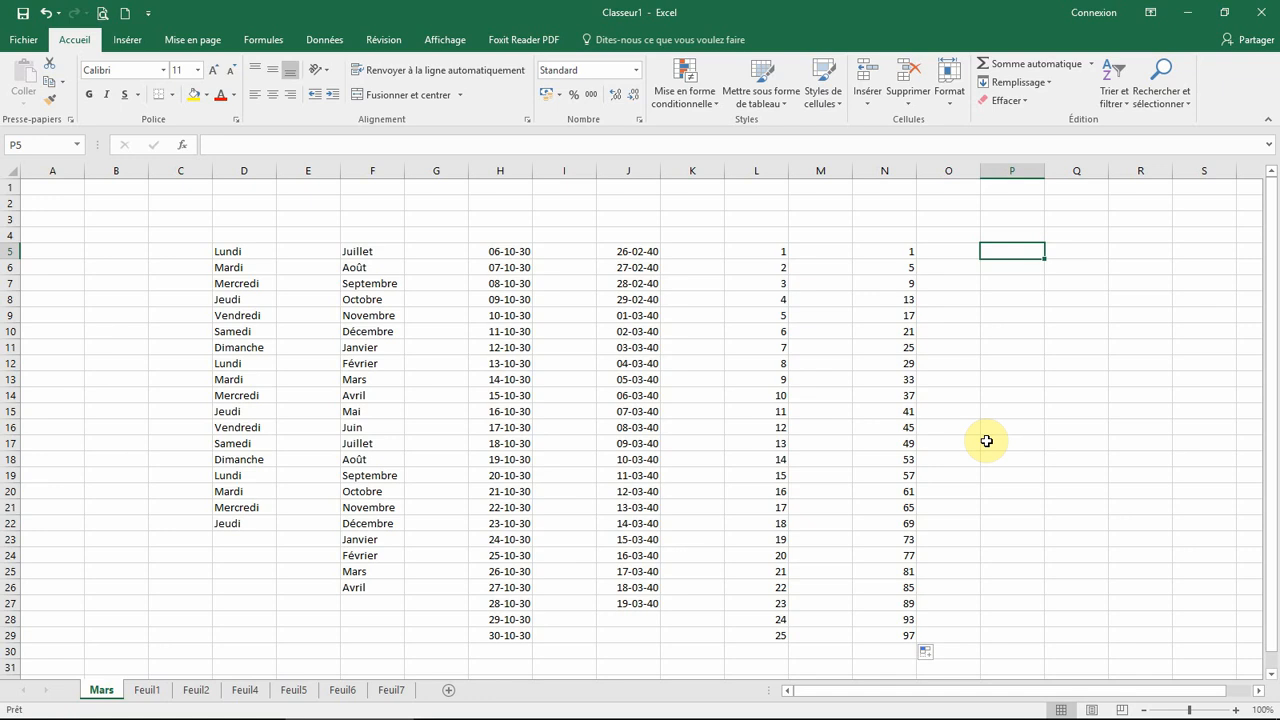
pyautogui.write('25')
pyautogui.press('Return')
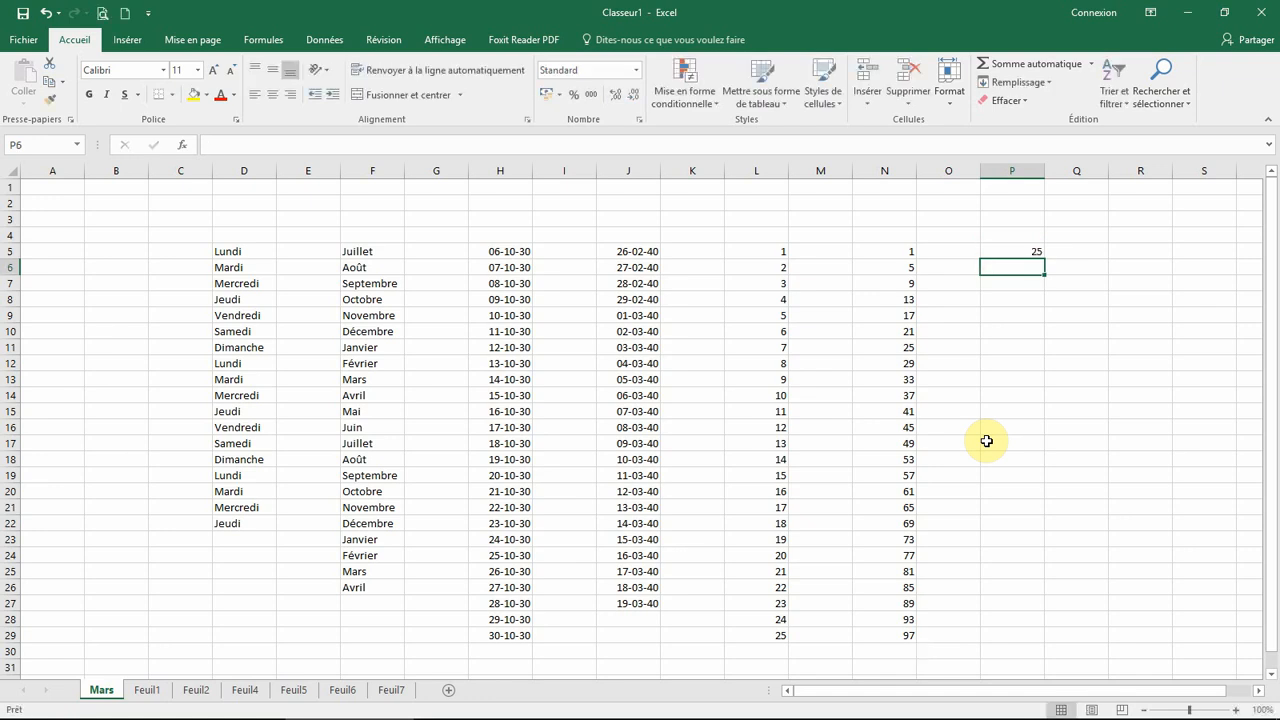
pyautogui.write('41')
pyautogui.press('Return')
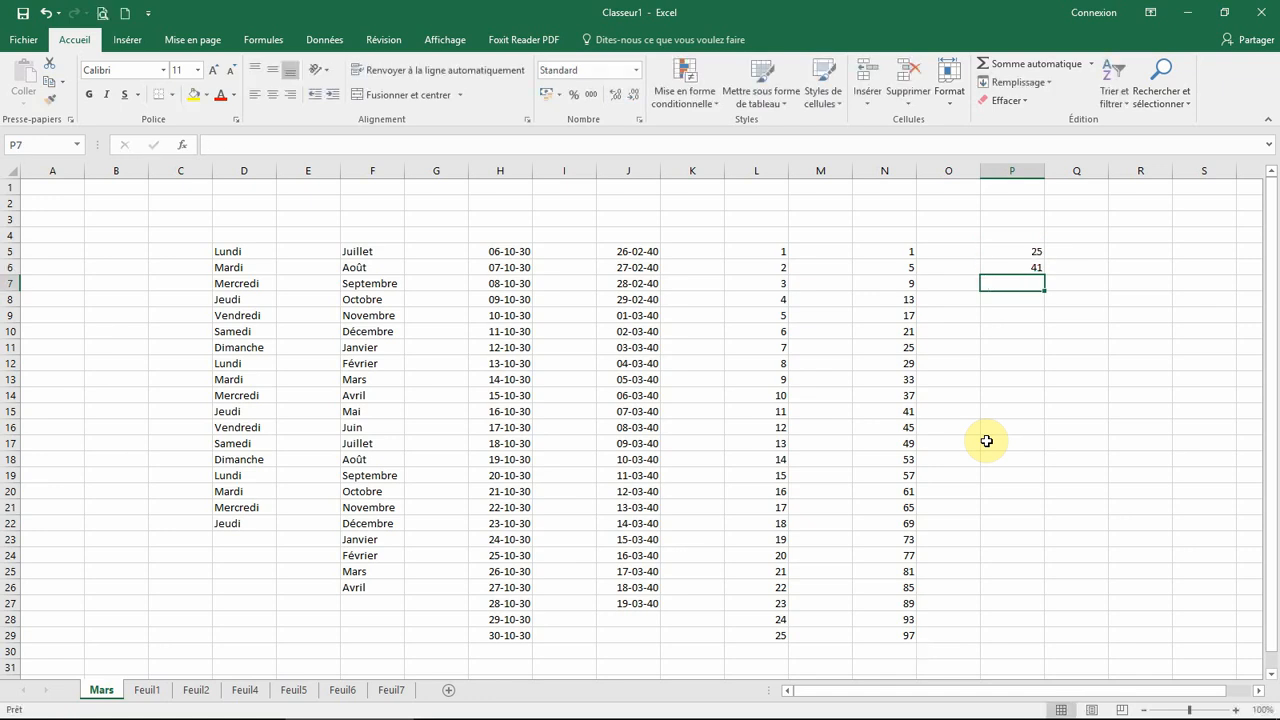
pyautogui.write('12,')
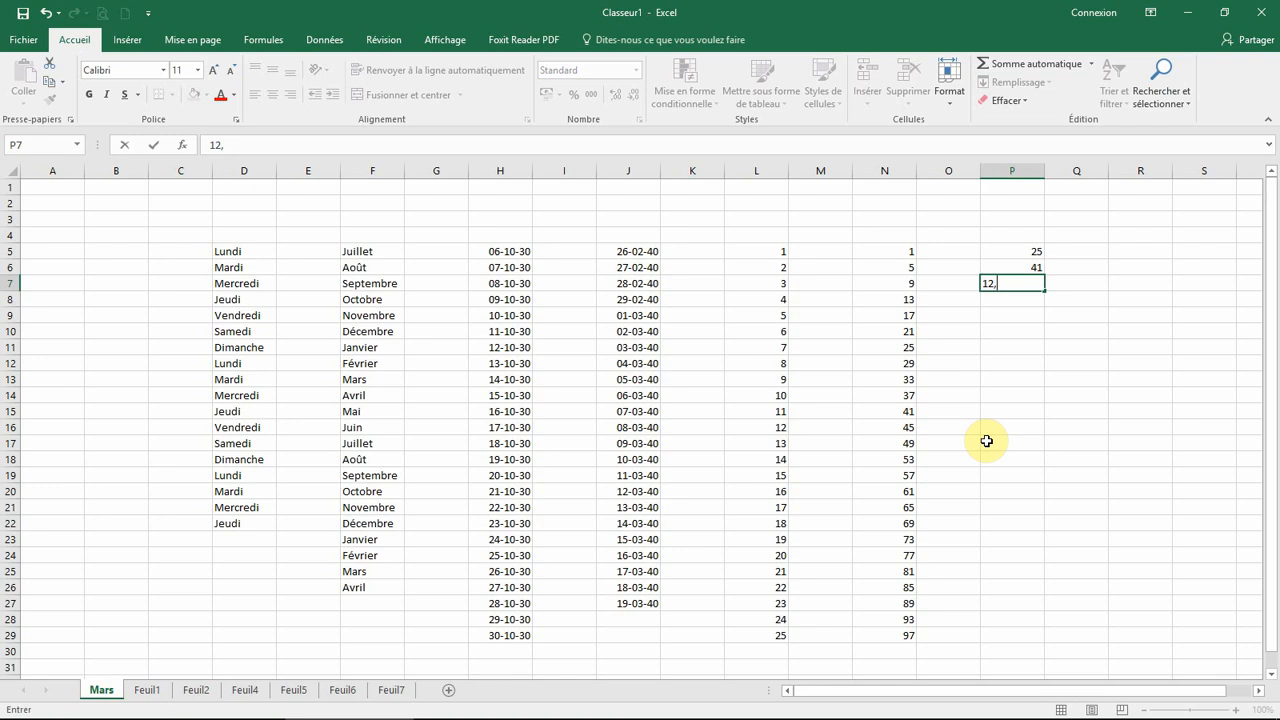
pyautogui.write('03')
pyautogui.press('Return')
pyautogui.write('0')
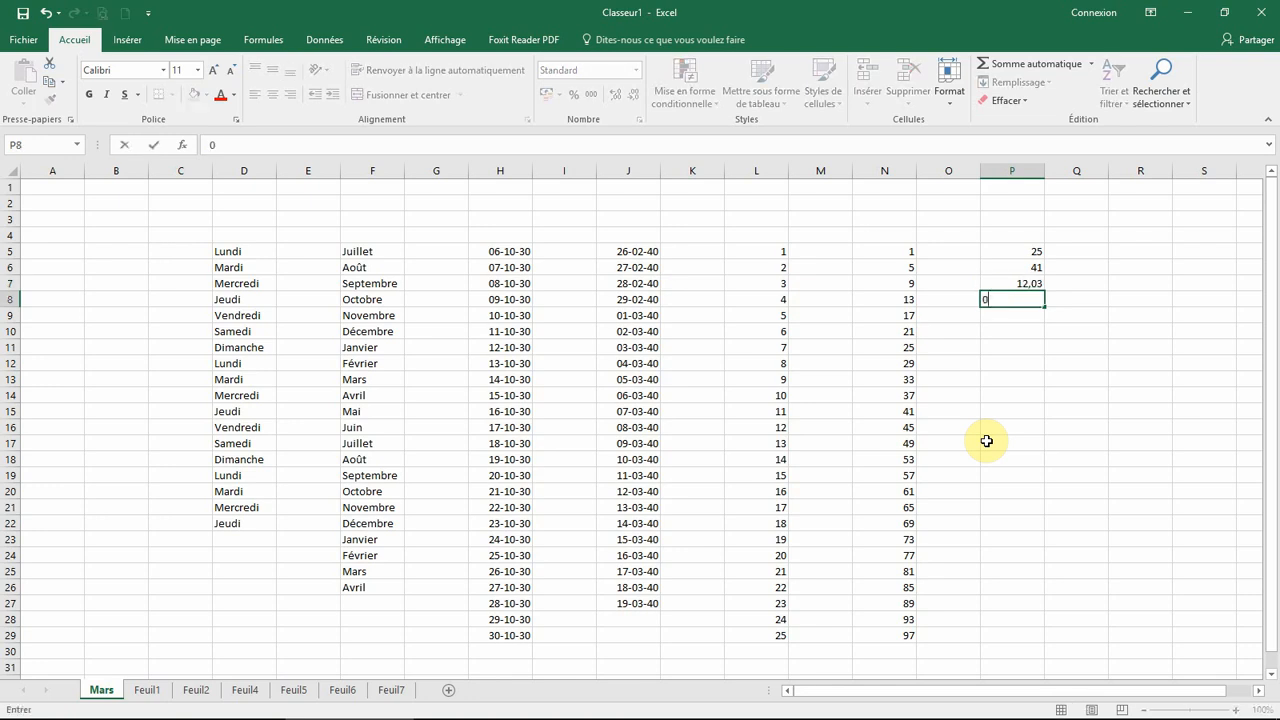
pyautogui.write(',88')
pyautogui.press('Return')
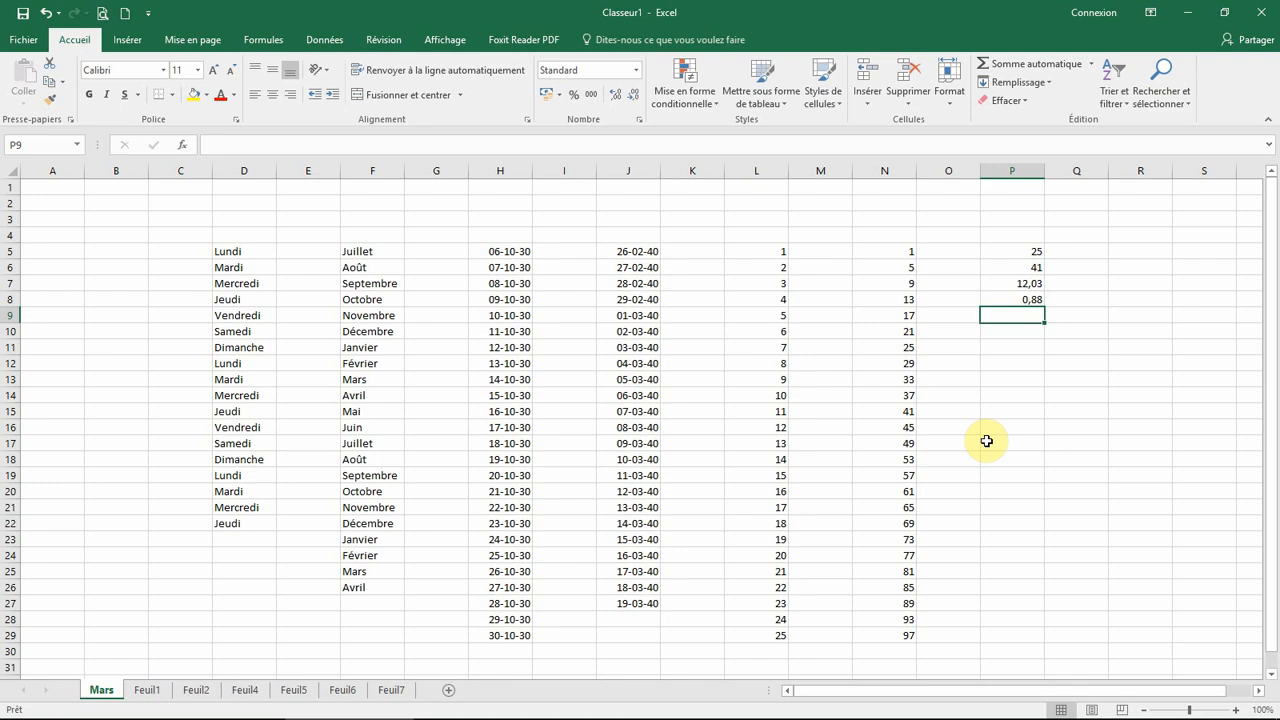
pyautogui.write('47')
pyautogui.press('Return')
pyautogui.write('541')
pyautogui.press('Return')
pyautogui.write('6')
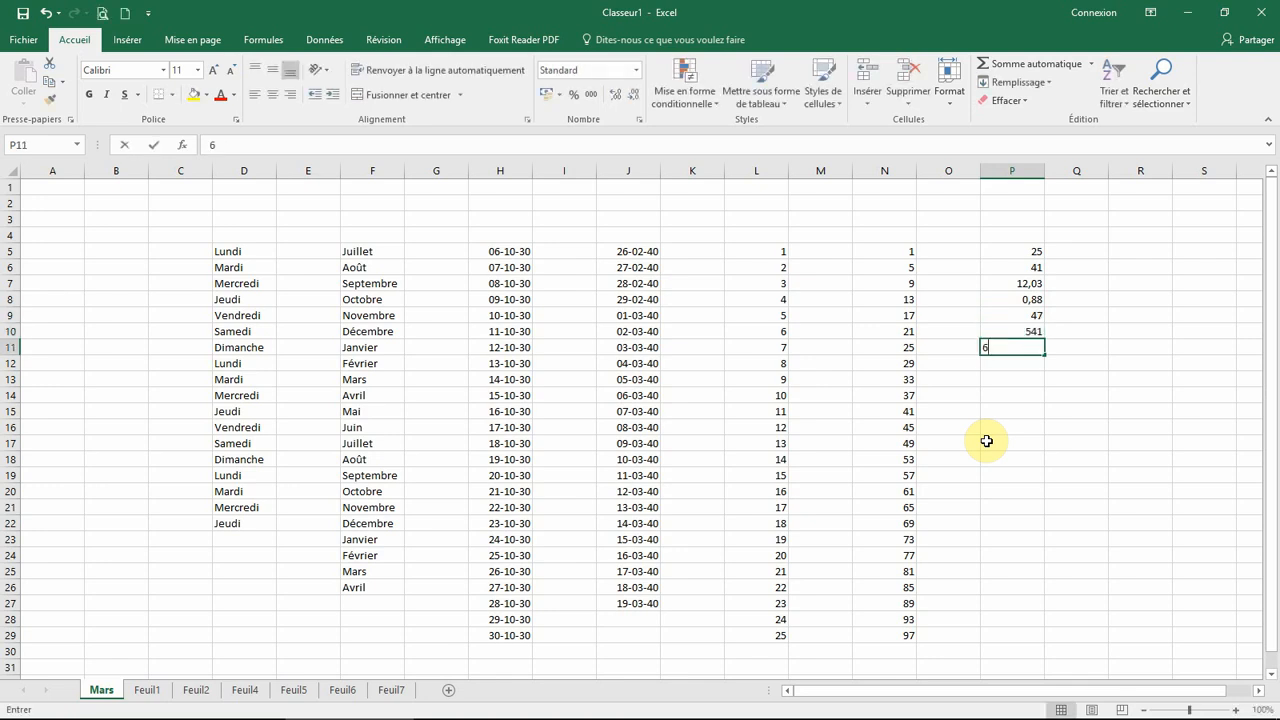
pyautogui.write('985')
pyautogui.press('Return')
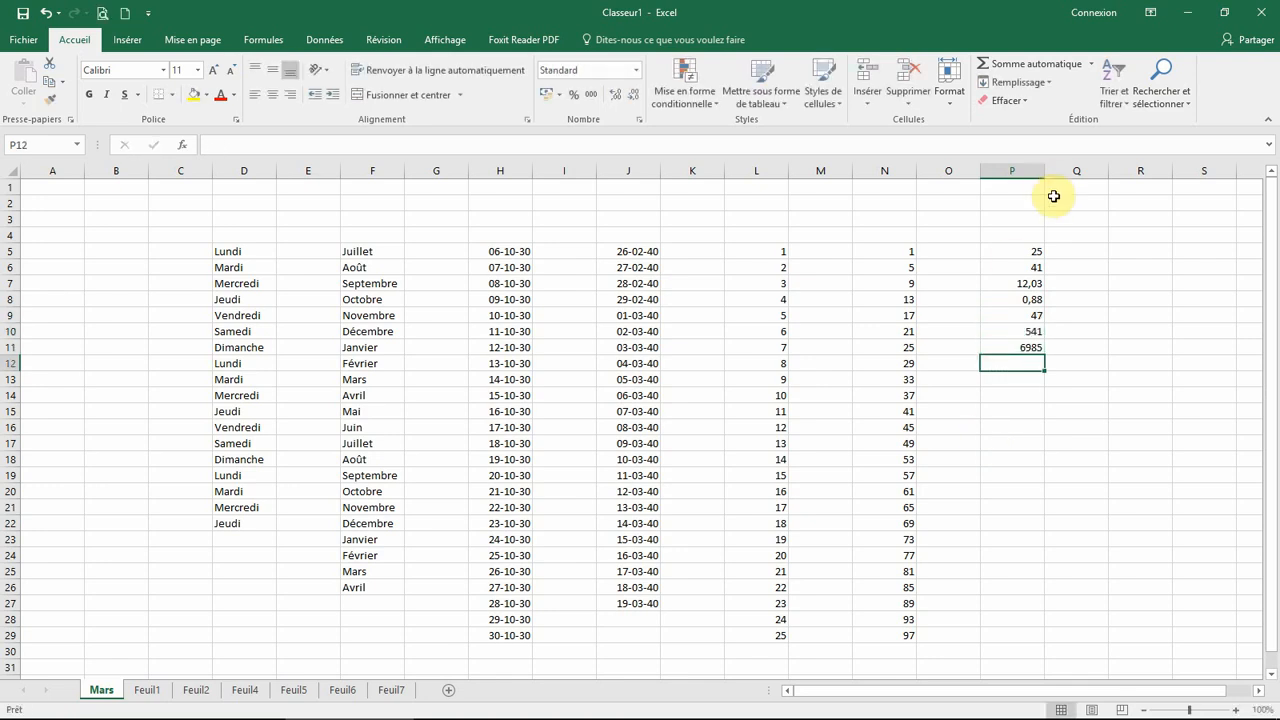
# Format cells P5 to P11 as Monétaire with the symbol € Euro (123 €).
pyautogui.keyDown('ctrl'); pyautogui.scroll(1, 1103, 292); pyautogui.keyUp('ctrl')
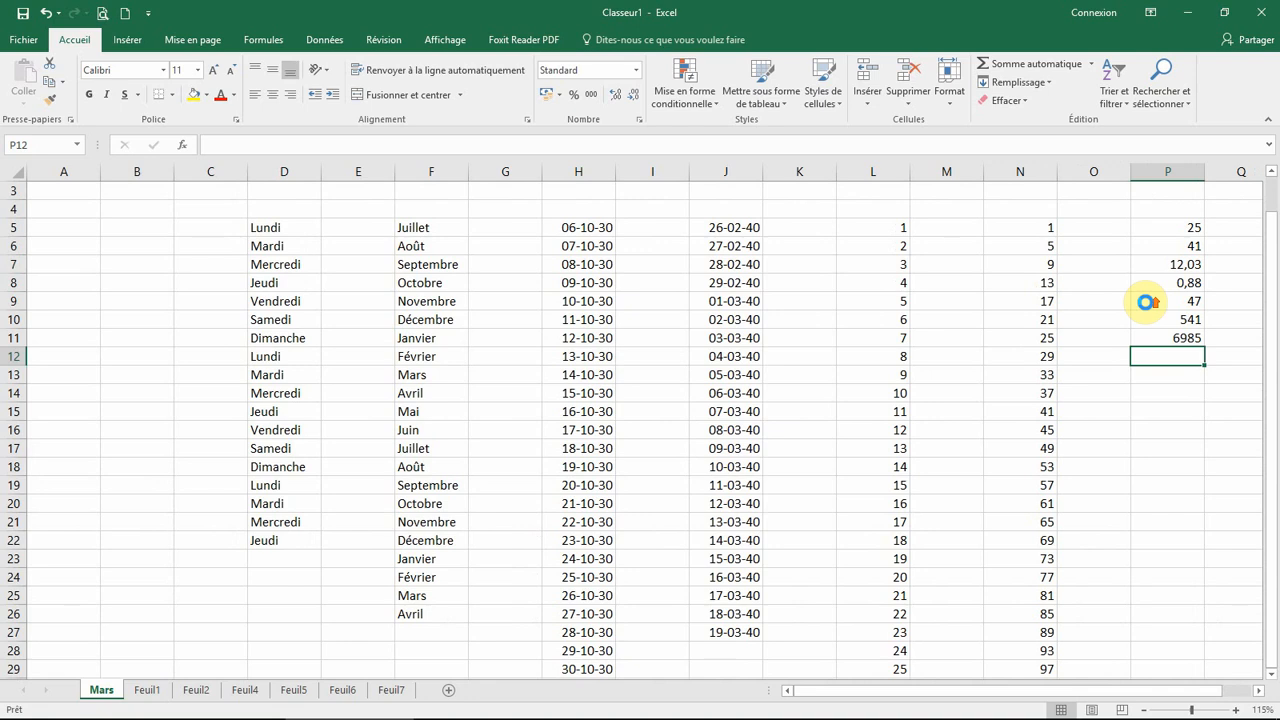
pyautogui.keyDown('ctrl'); pyautogui.scroll(1, 1143, 300); pyautogui.keyUp('ctrl')
pyautogui.moveTo(913, 690); pyautogui.dragTo(1003, 693)
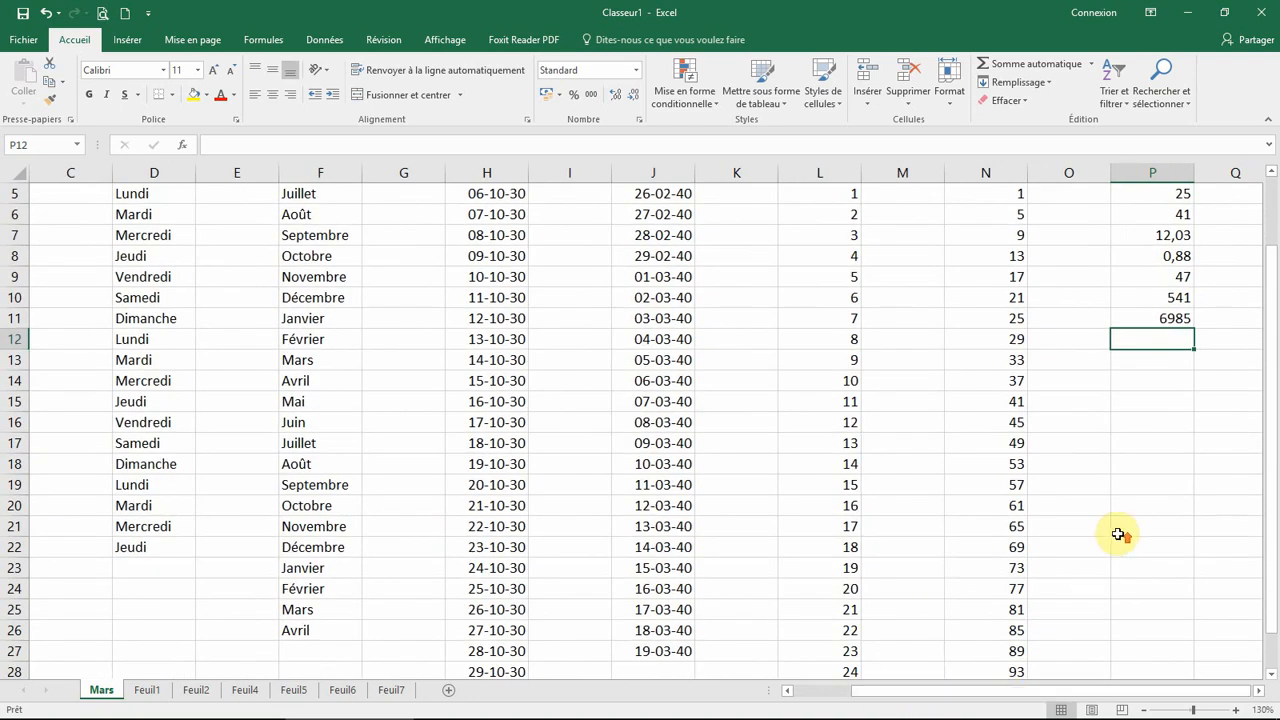
pyautogui.scroll(2, 1114, 534)
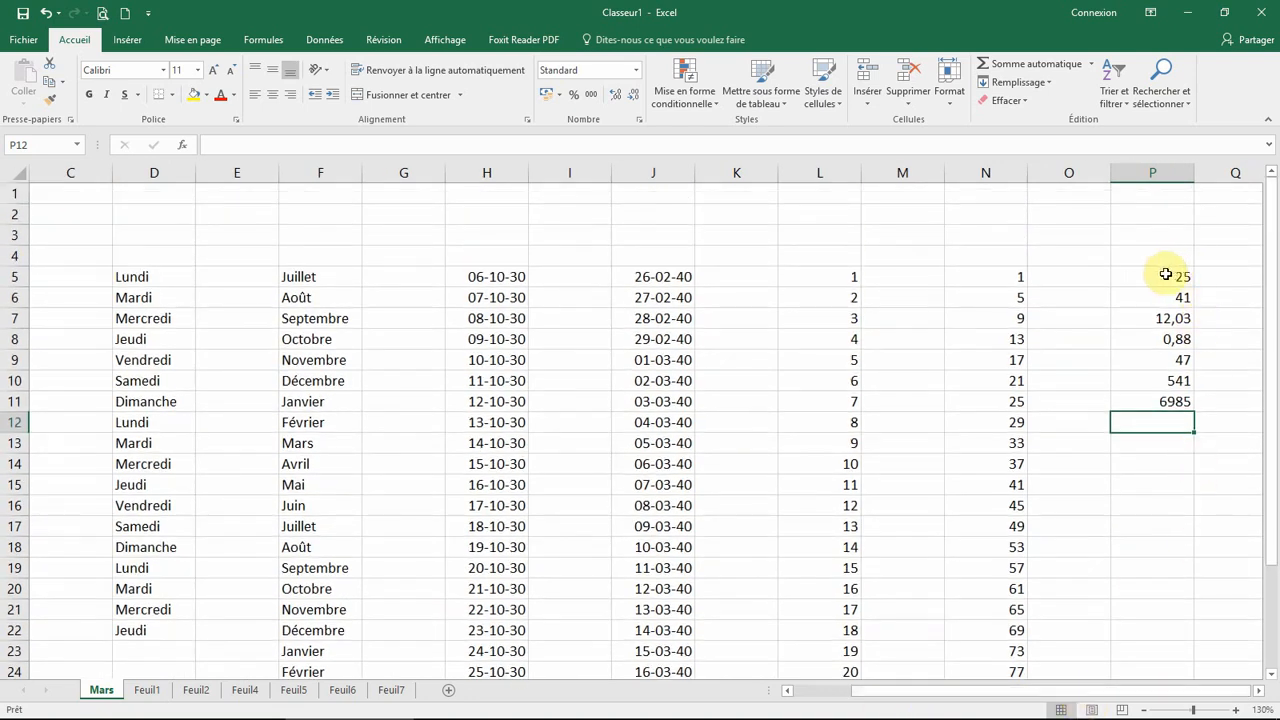
pyautogui.moveTo(1172, 274); pyautogui.dragTo(1168, 398)
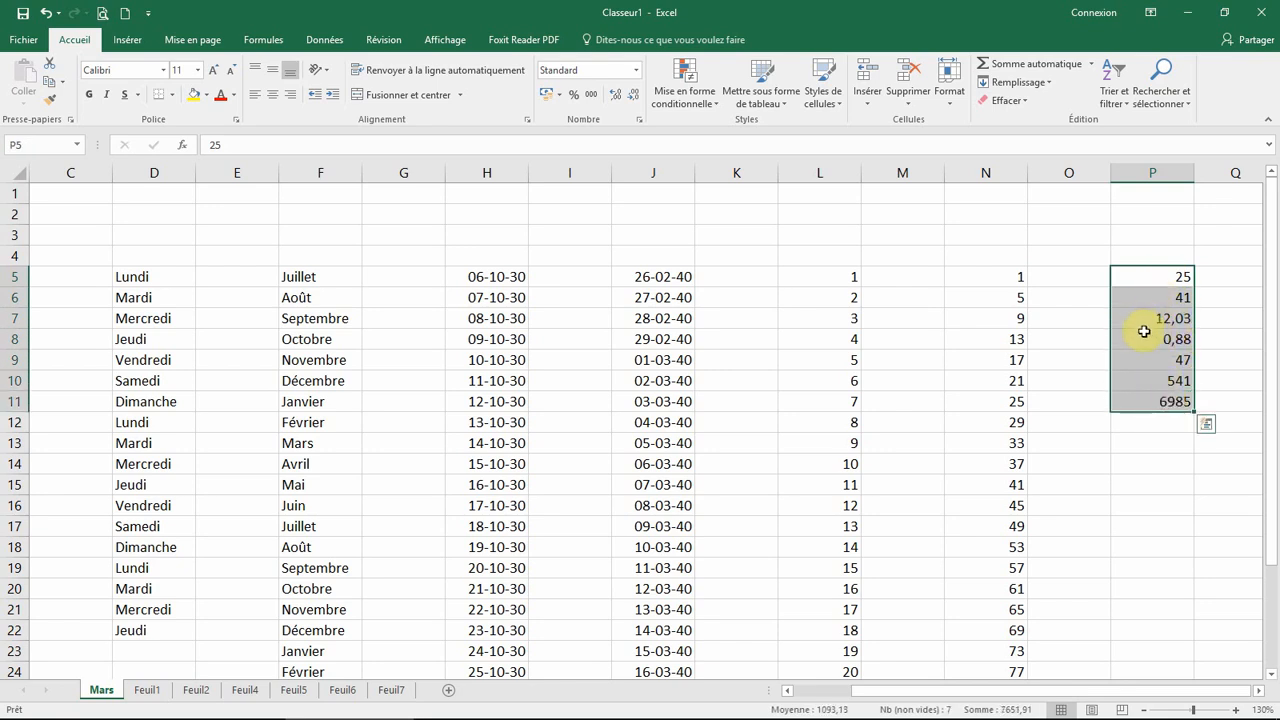
pyautogui.rightClick(1143, 330)
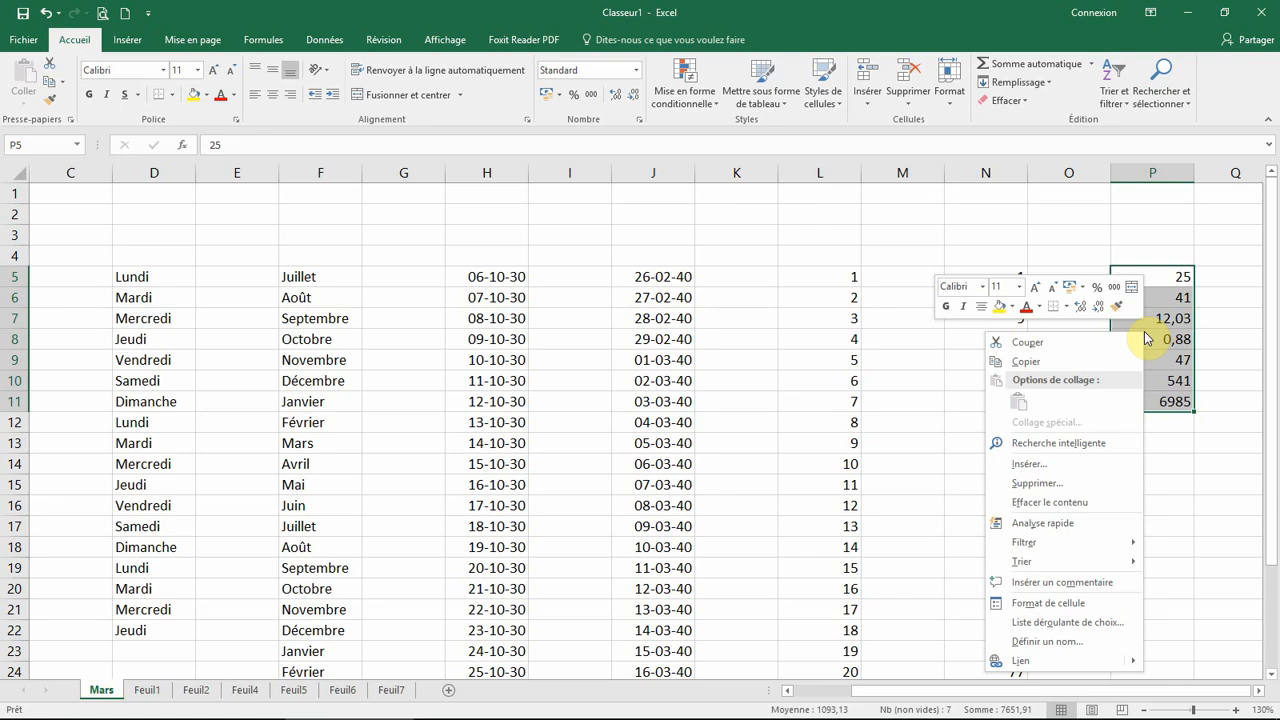
pyautogui.click(1045, 603)
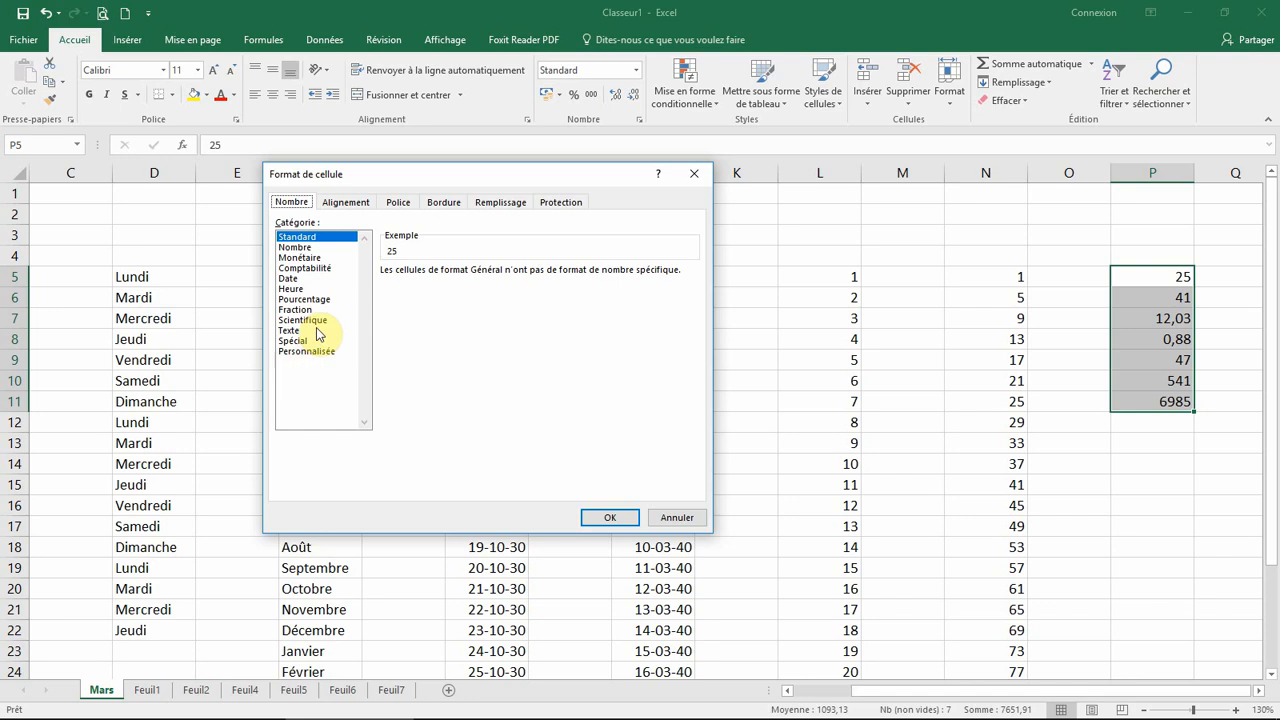
pyautogui.click(298, 257)
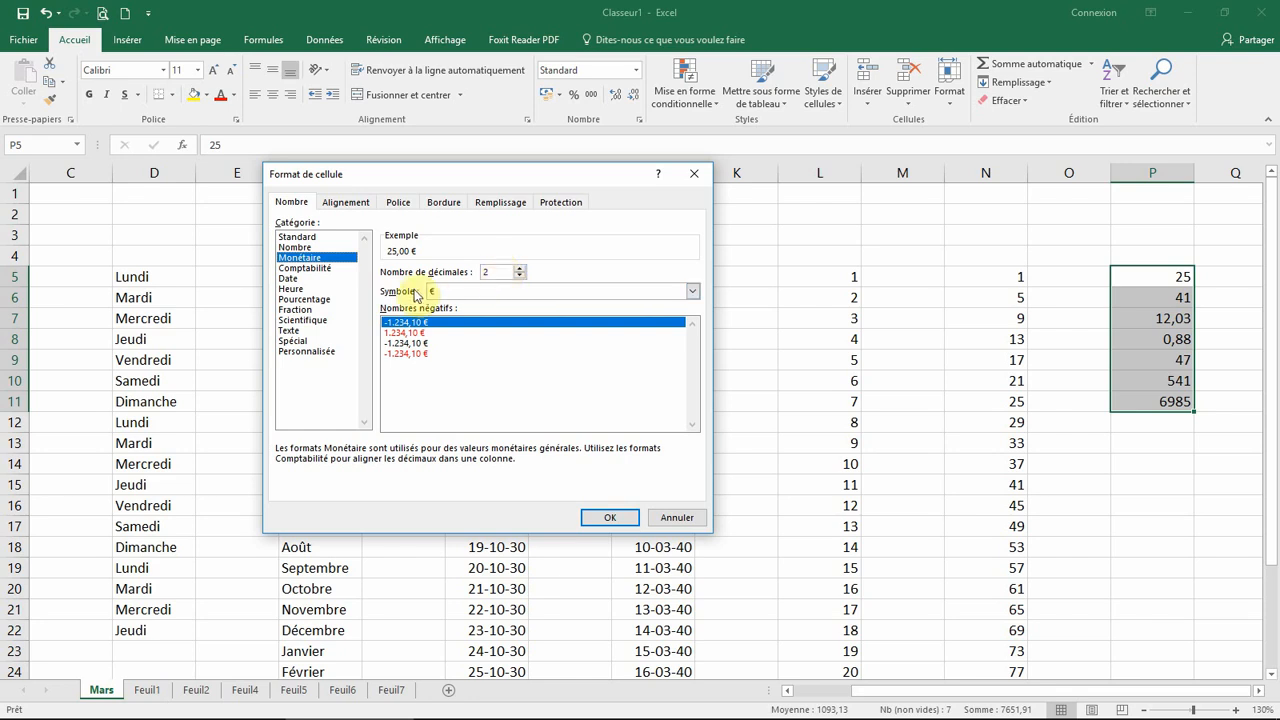
pyautogui.click(692, 291)
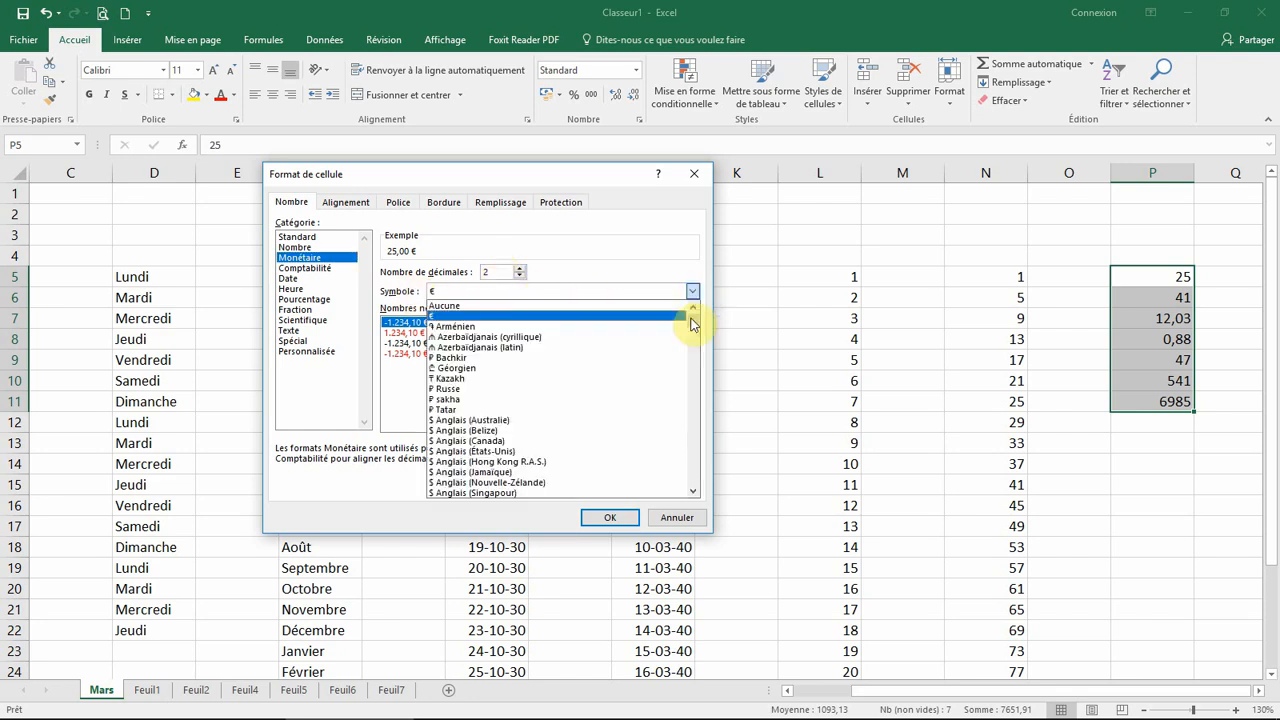
pyautogui.scroll(-5, 645, 370)
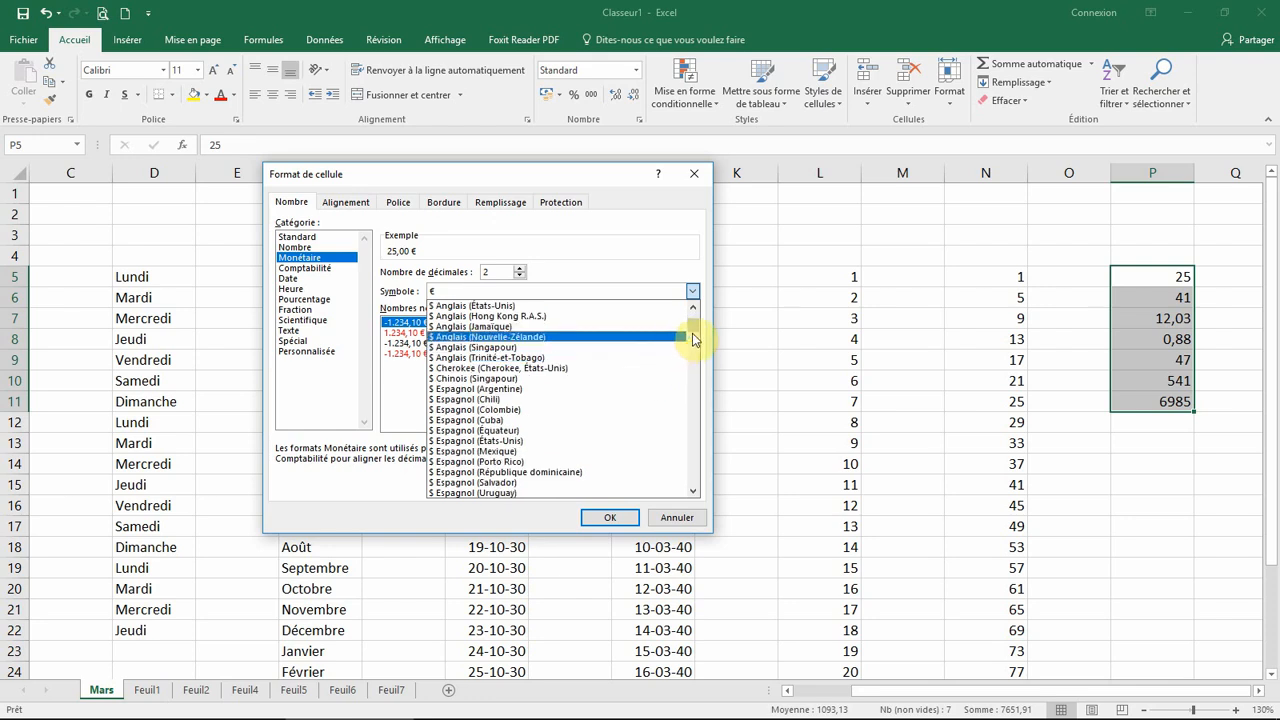
pyautogui.moveTo(692, 334)
pyautogui.mouseDown()
pyautogui.moveTo(691, 486)
pyautogui.moveTo(697, 347)
pyautogui.mouseUp()
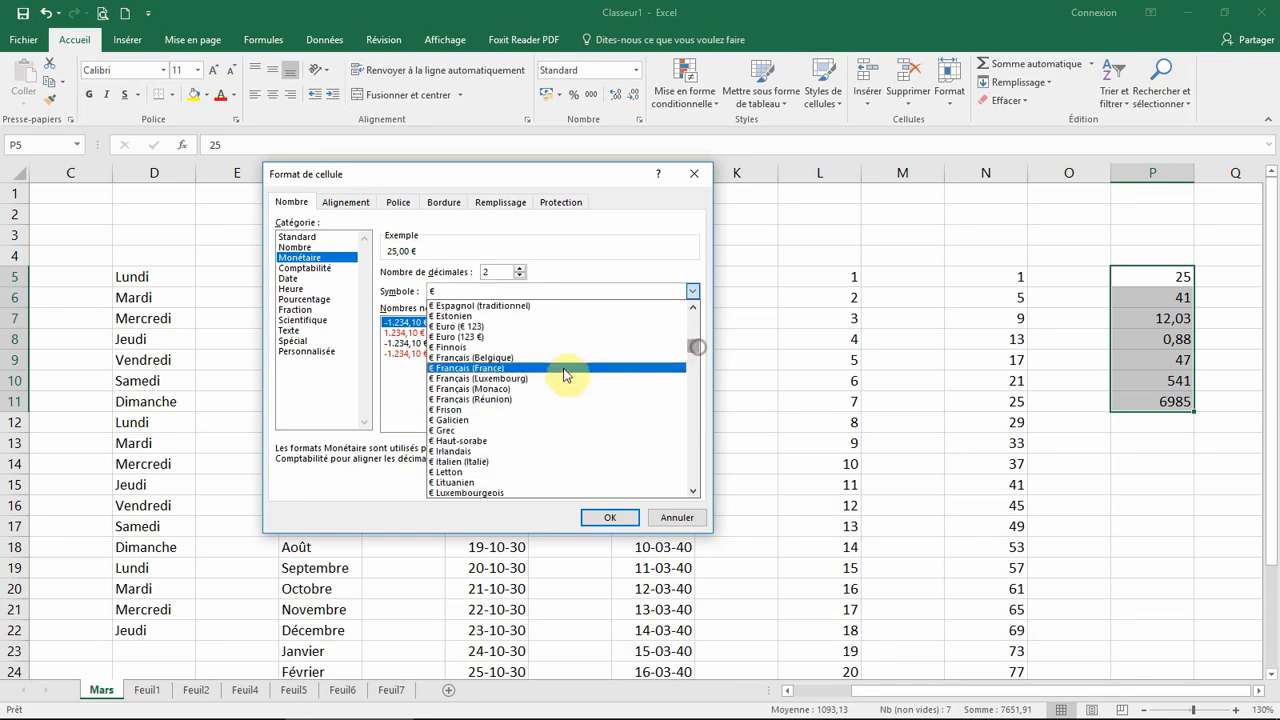
pyautogui.click(483, 337)
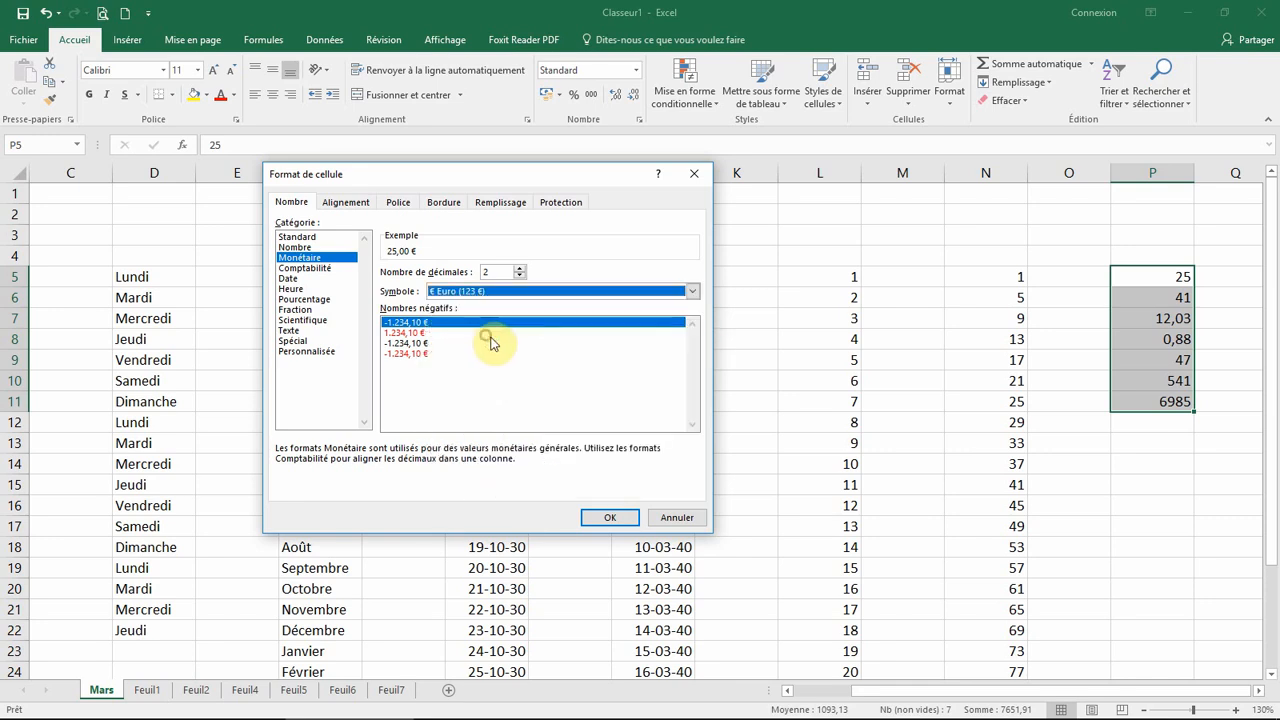
pyautogui.click(609, 517)
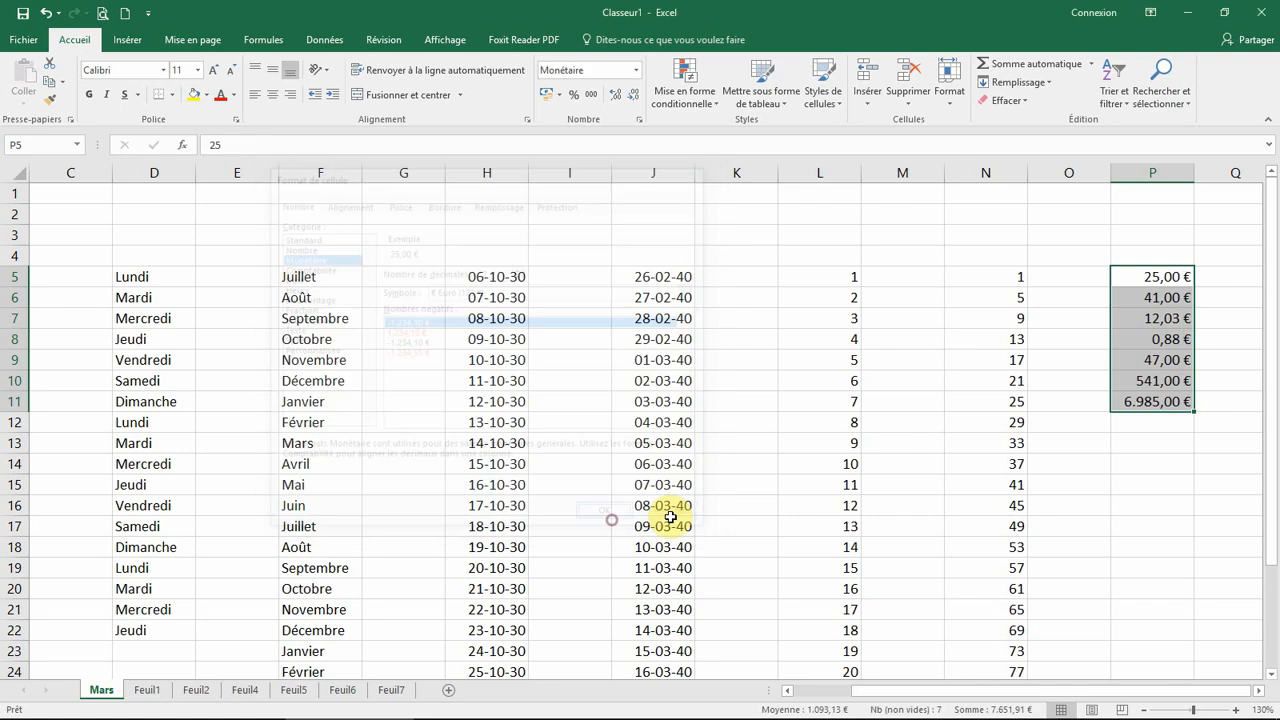
pyautogui.click(1167, 464)
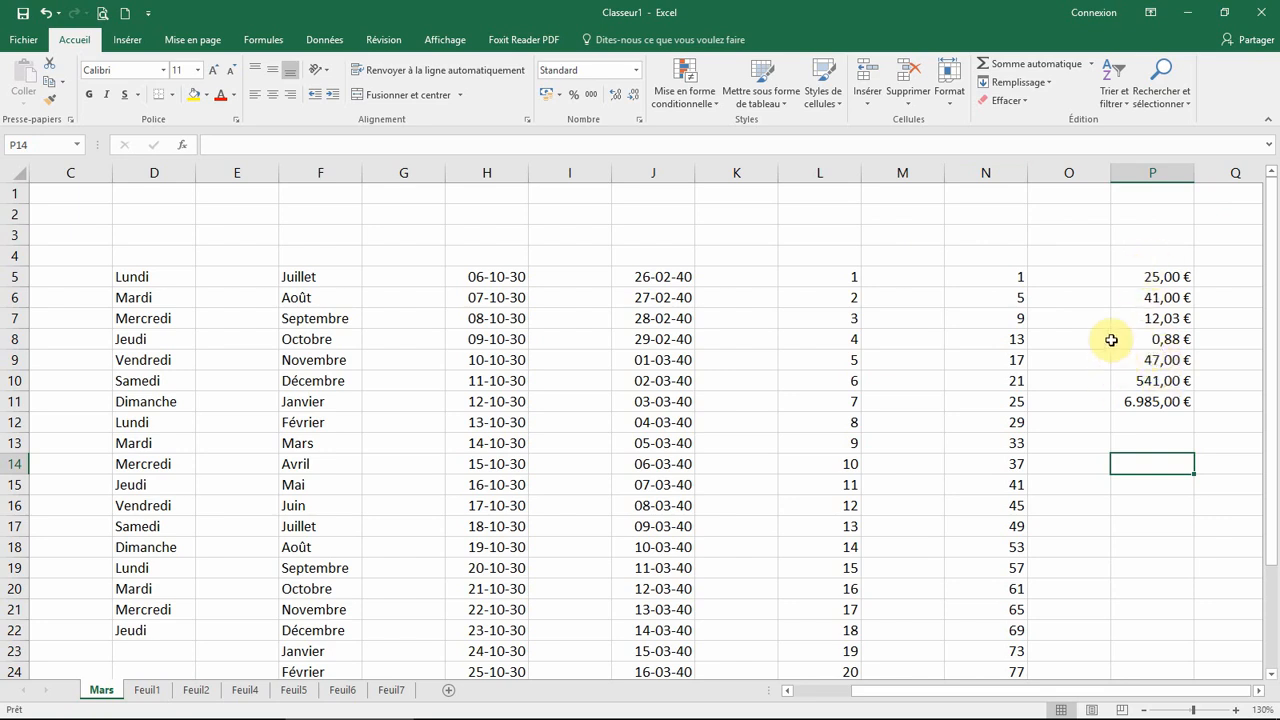
# Review the number formats available for cells P5 to P11 in the format list and the Format de cellule dialog, without changing anything.
pyautogui.moveTo(1168, 277); pyautogui.dragTo(1155, 402)
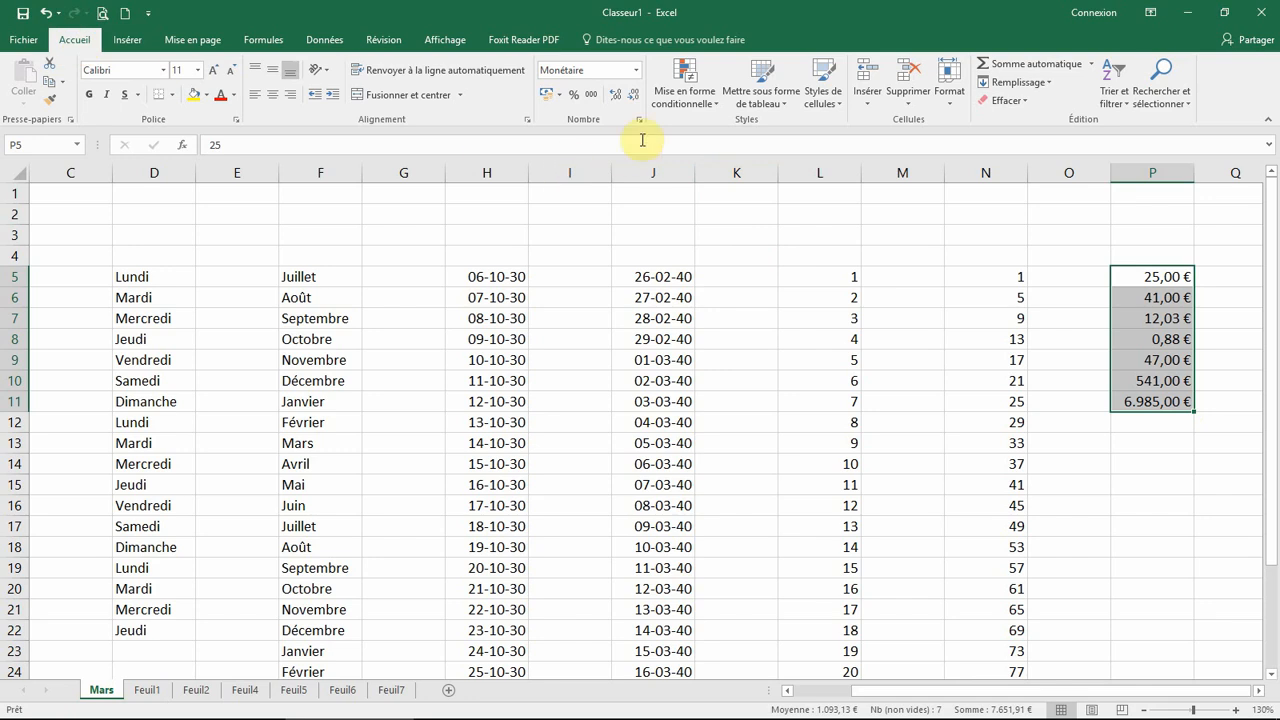
pyautogui.click(634, 75)
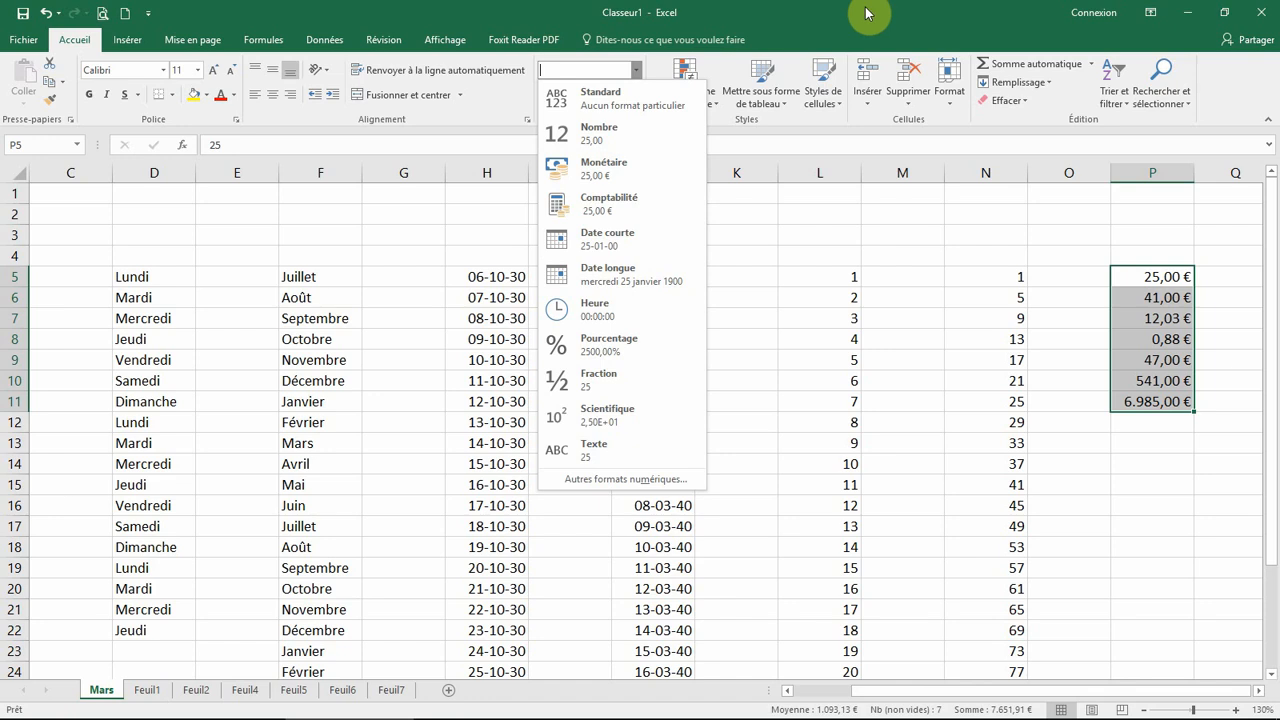
pyautogui.rightClick(1146, 341)
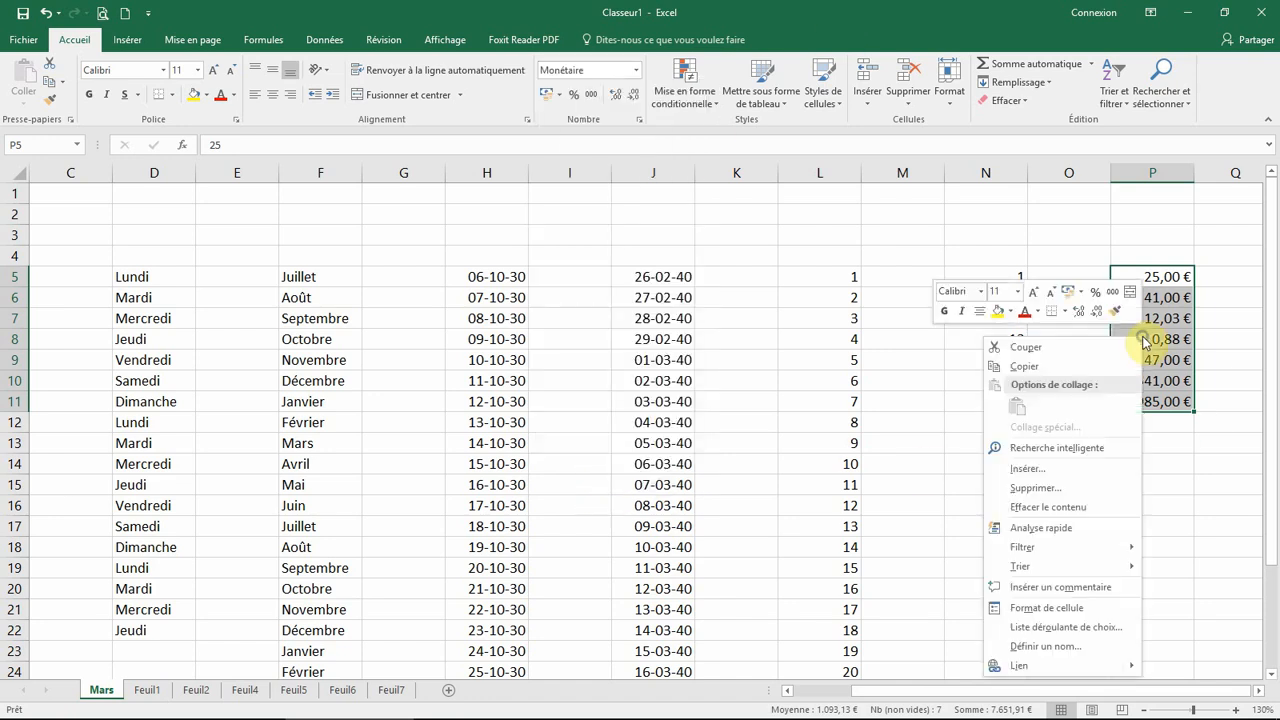
pyautogui.click(1068, 610)
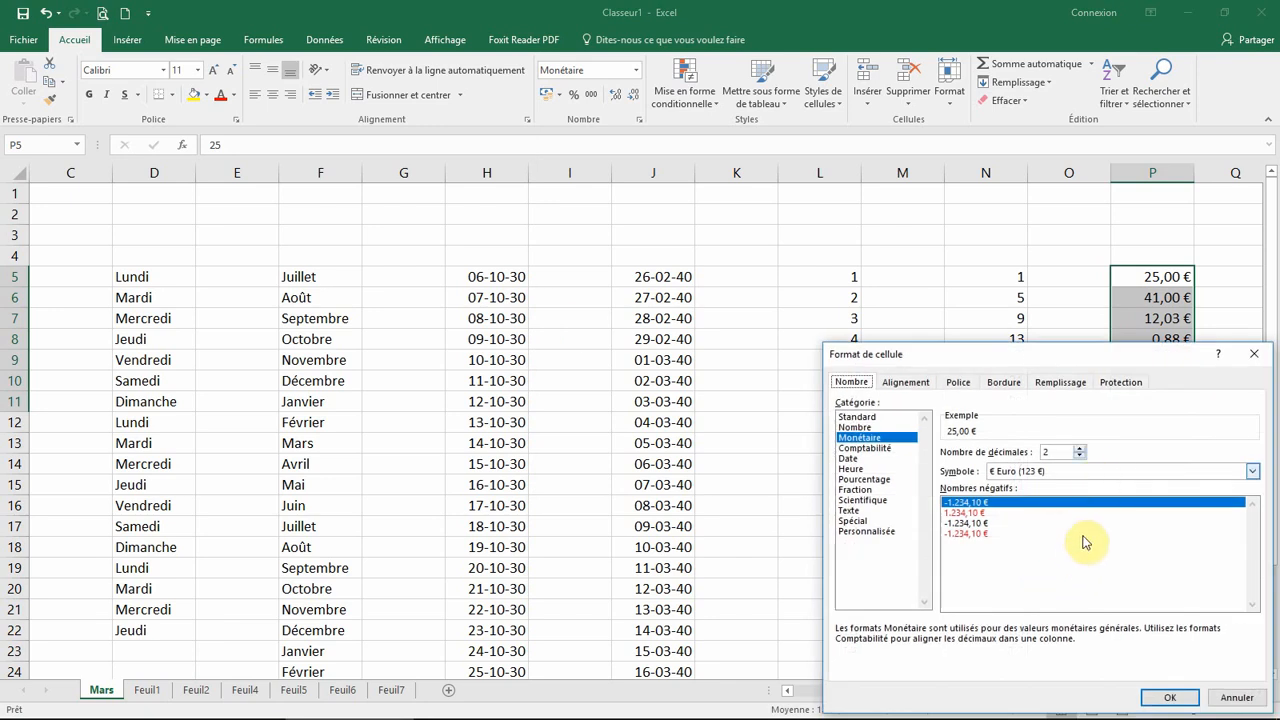
pyautogui.click(1254, 354)
pyautogui.click(736, 243)
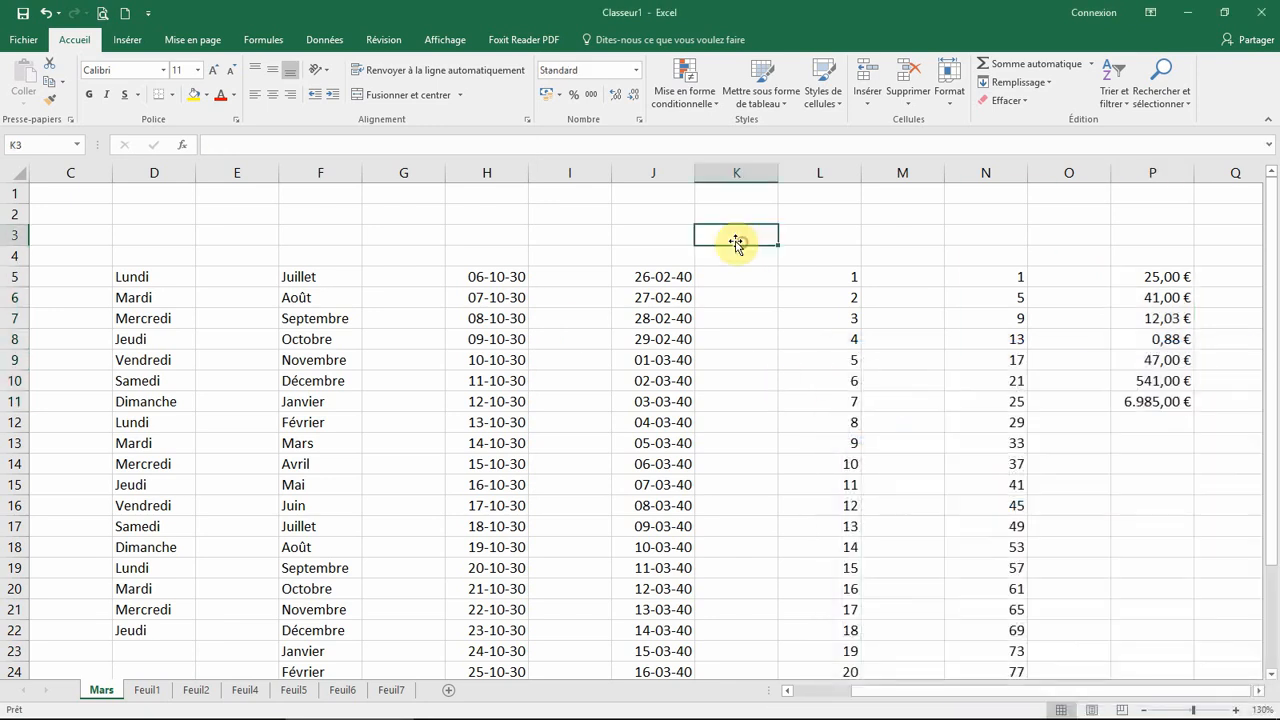